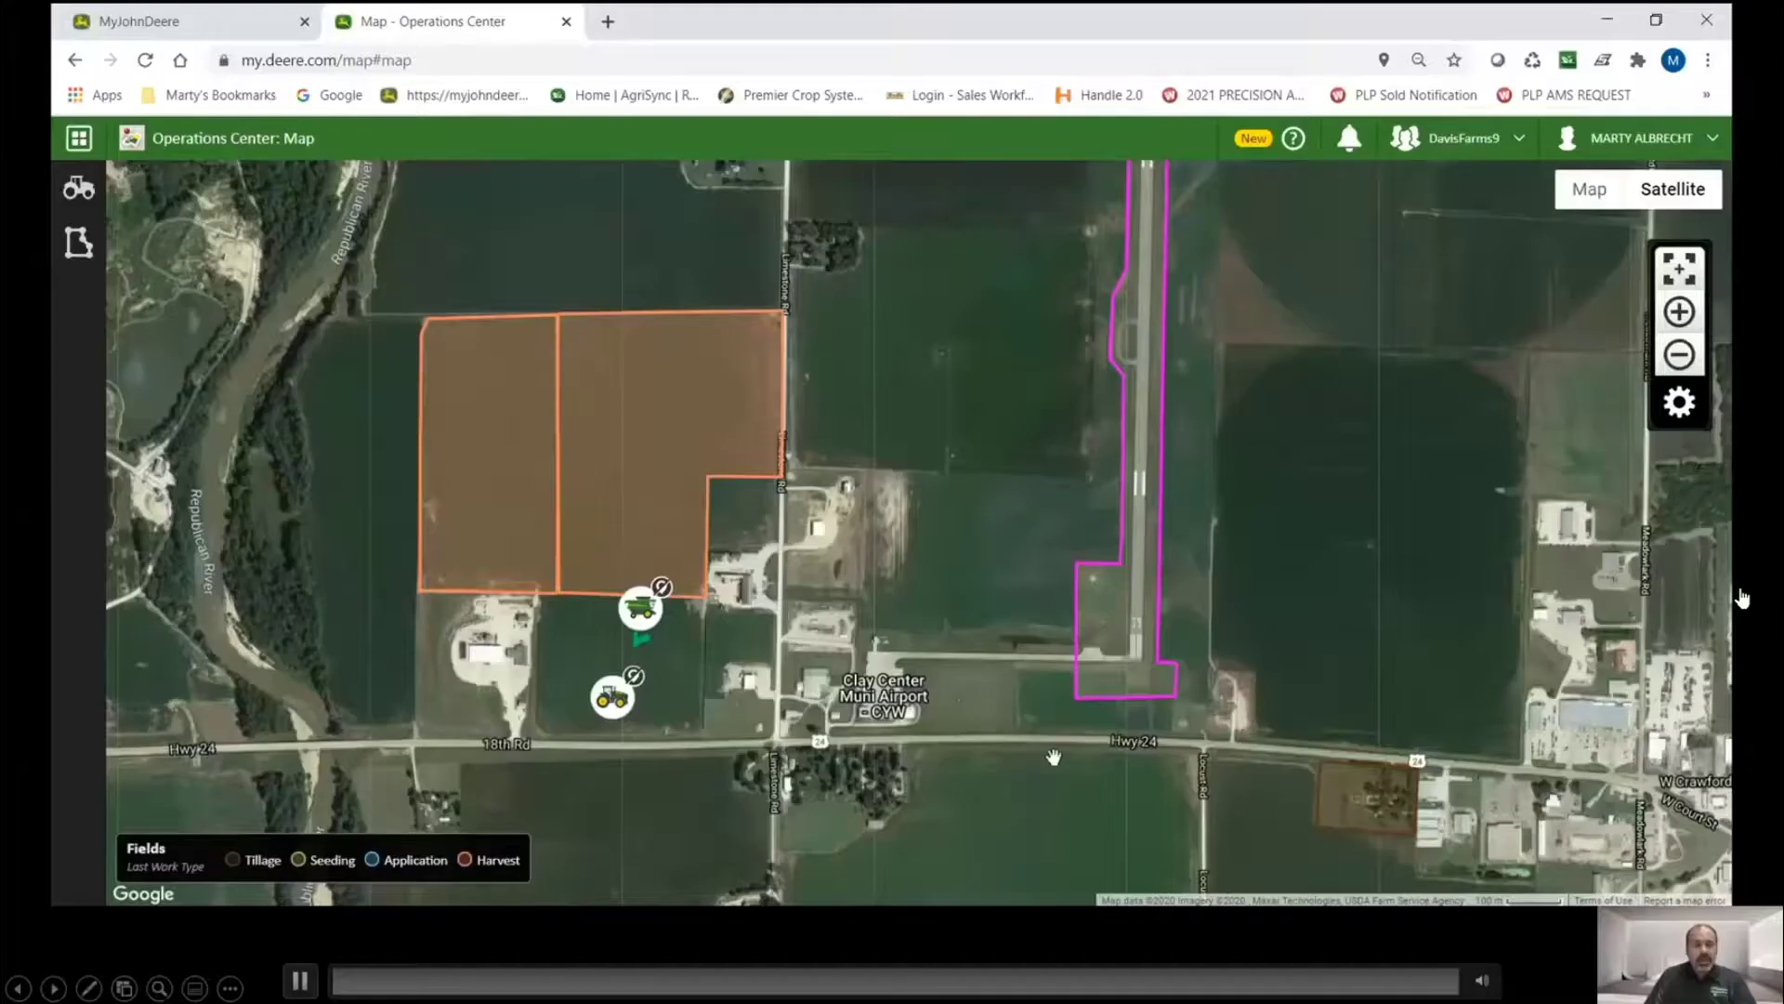
# Step: Open Analyze from the Tools panel to see 2020 Hard Red Winter wheat seeding results
pyautogui.click(79, 140)
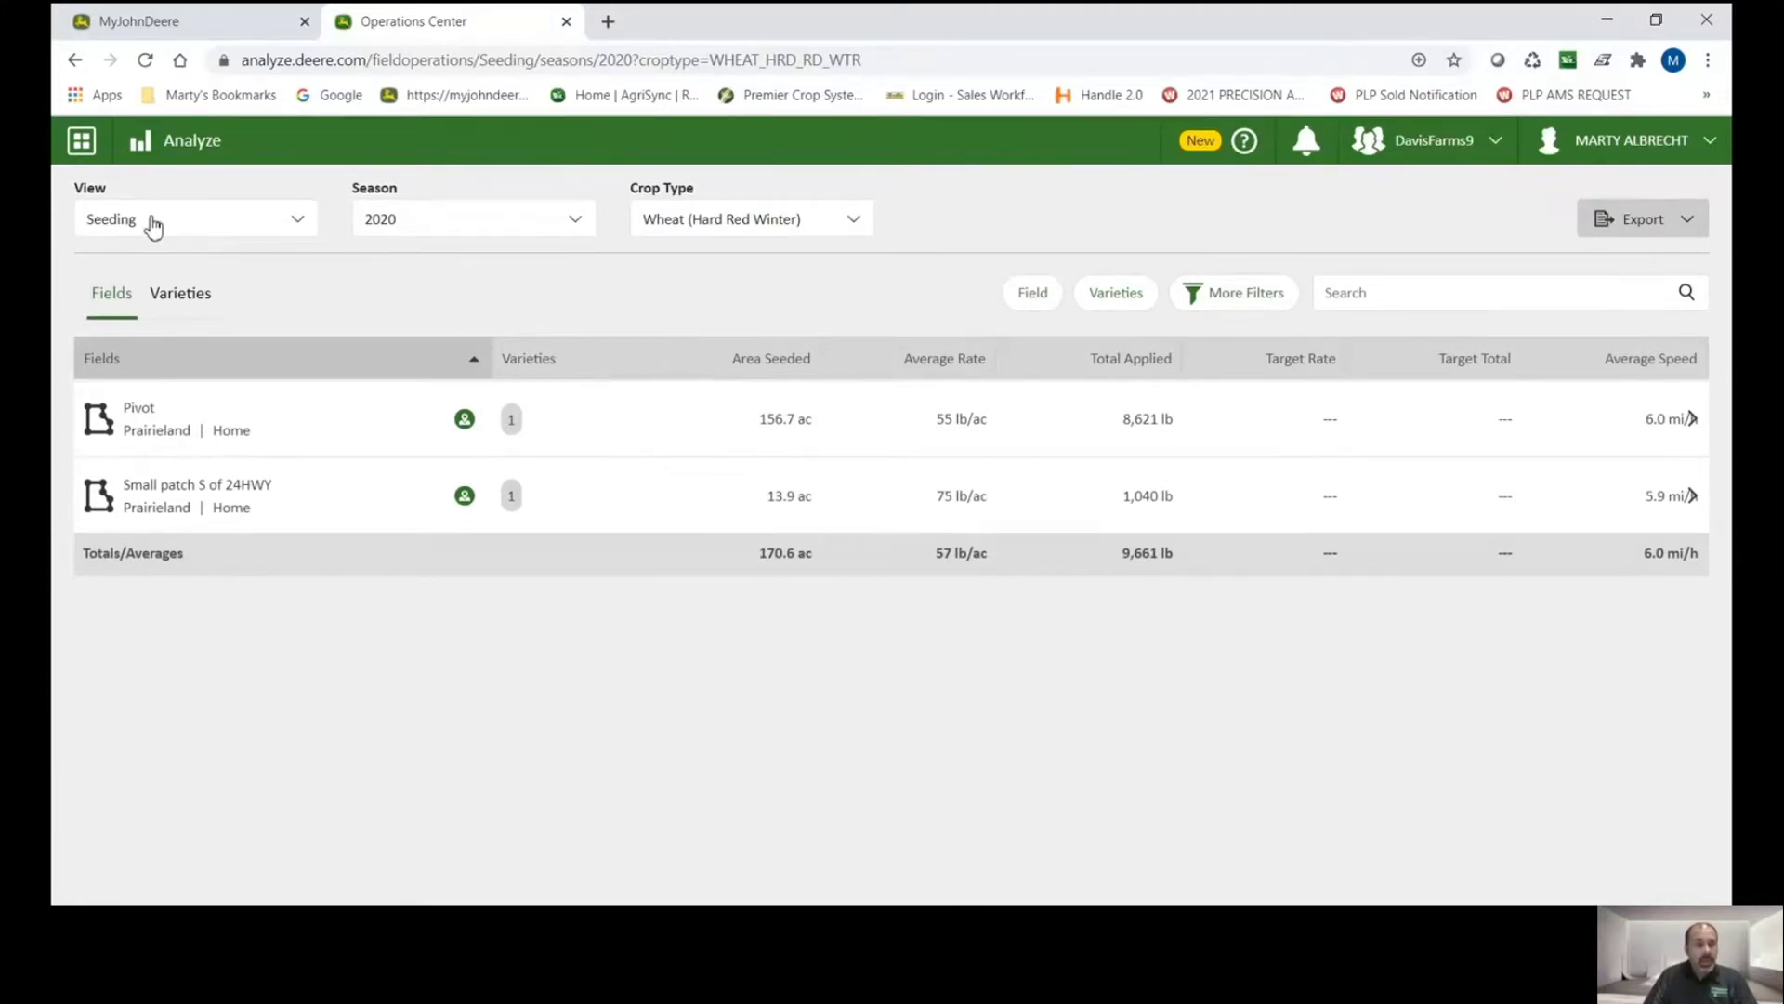
pyautogui.click(232, 229)
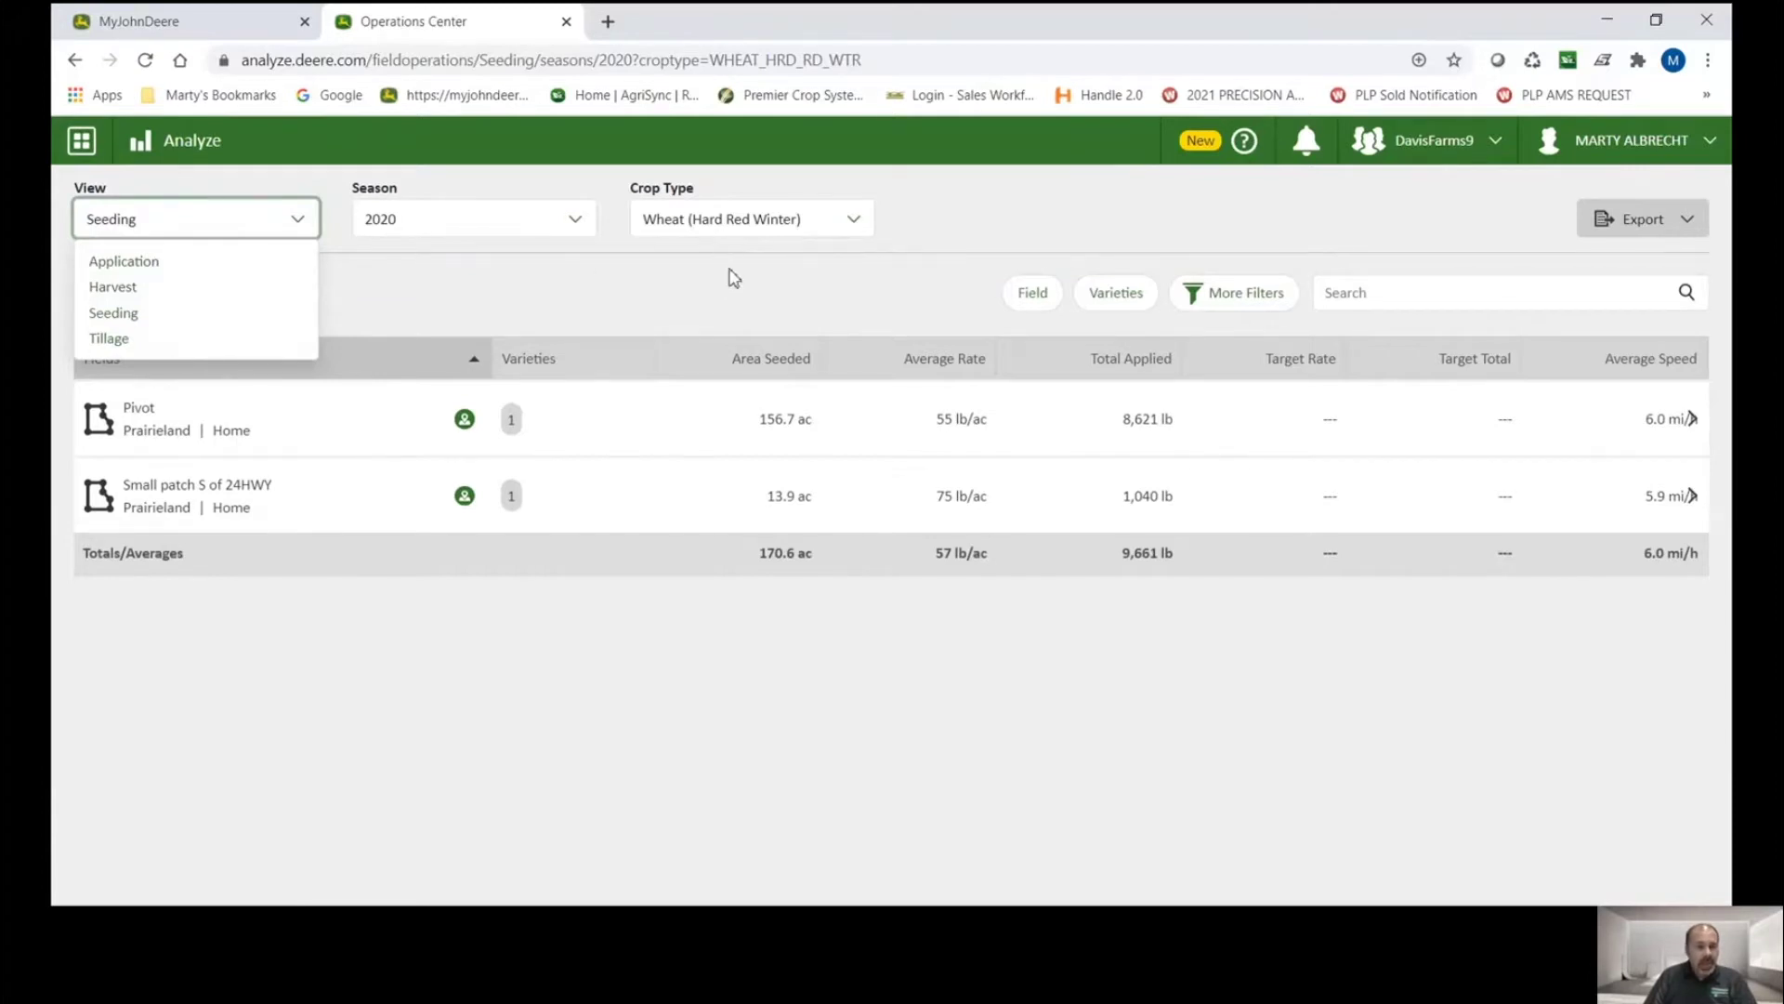
# Step: Switch the analysis to Harvest, filter Crop Type to Soybeans, and list results by variety
pyautogui.click(115, 289)
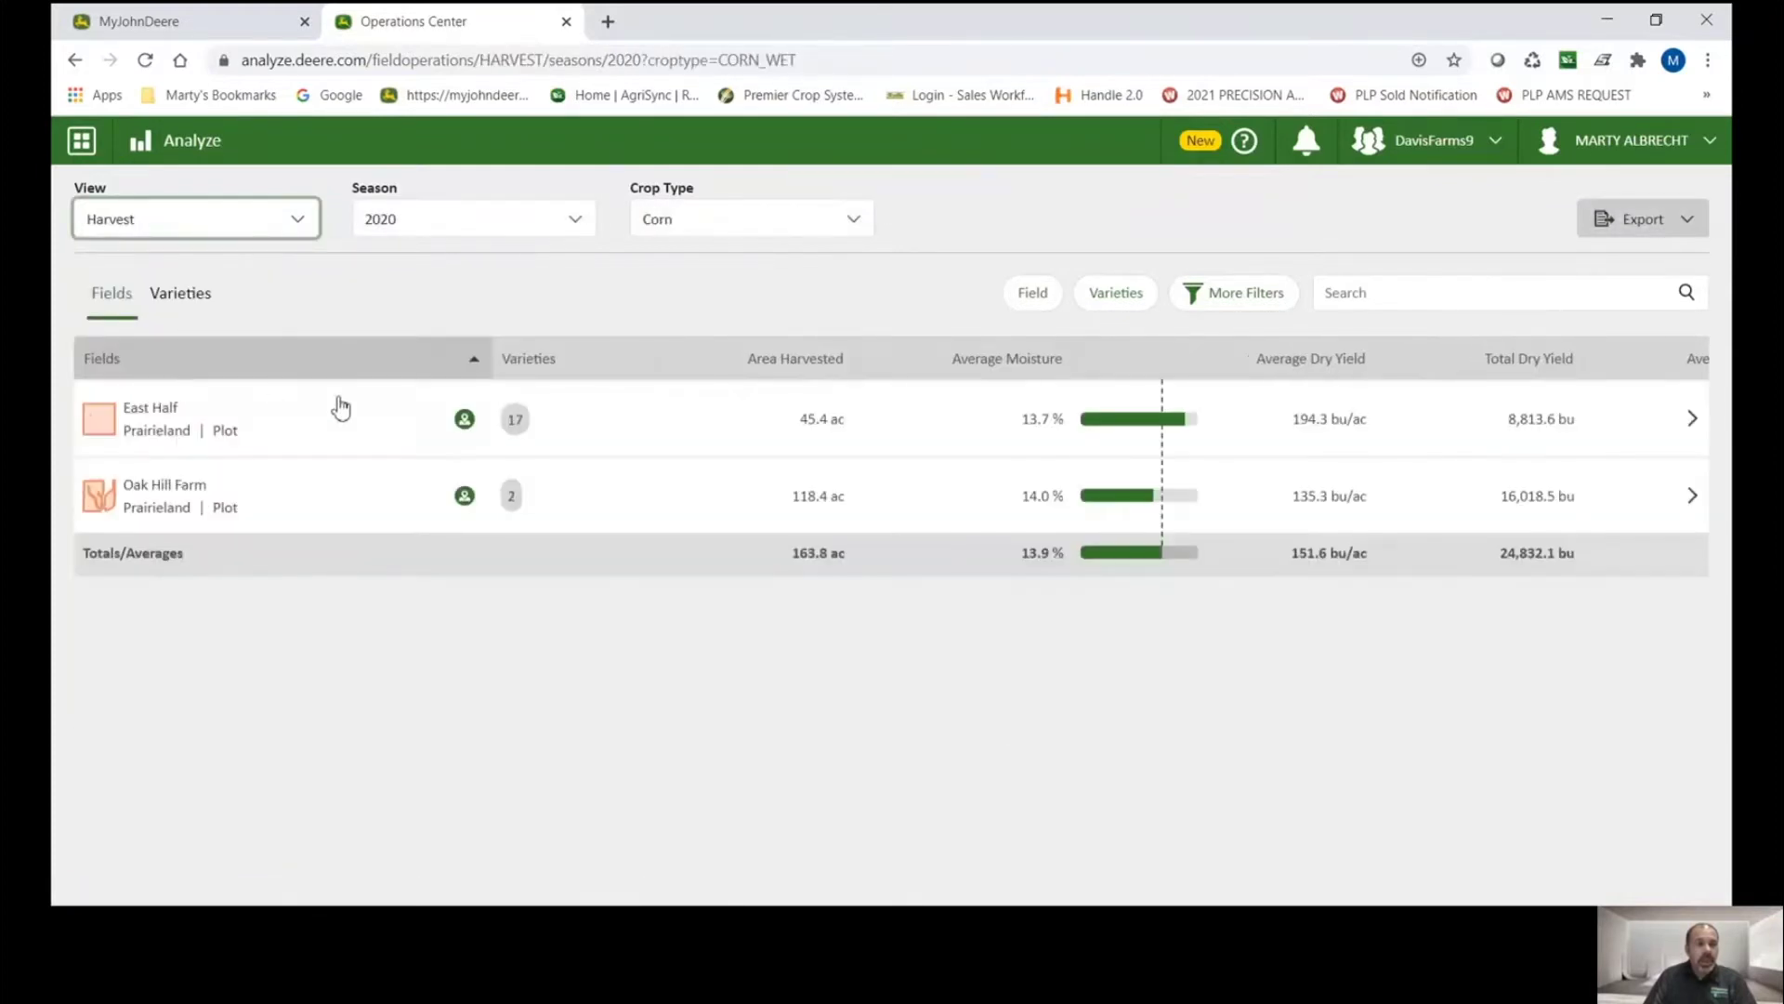
pyautogui.click(723, 223)
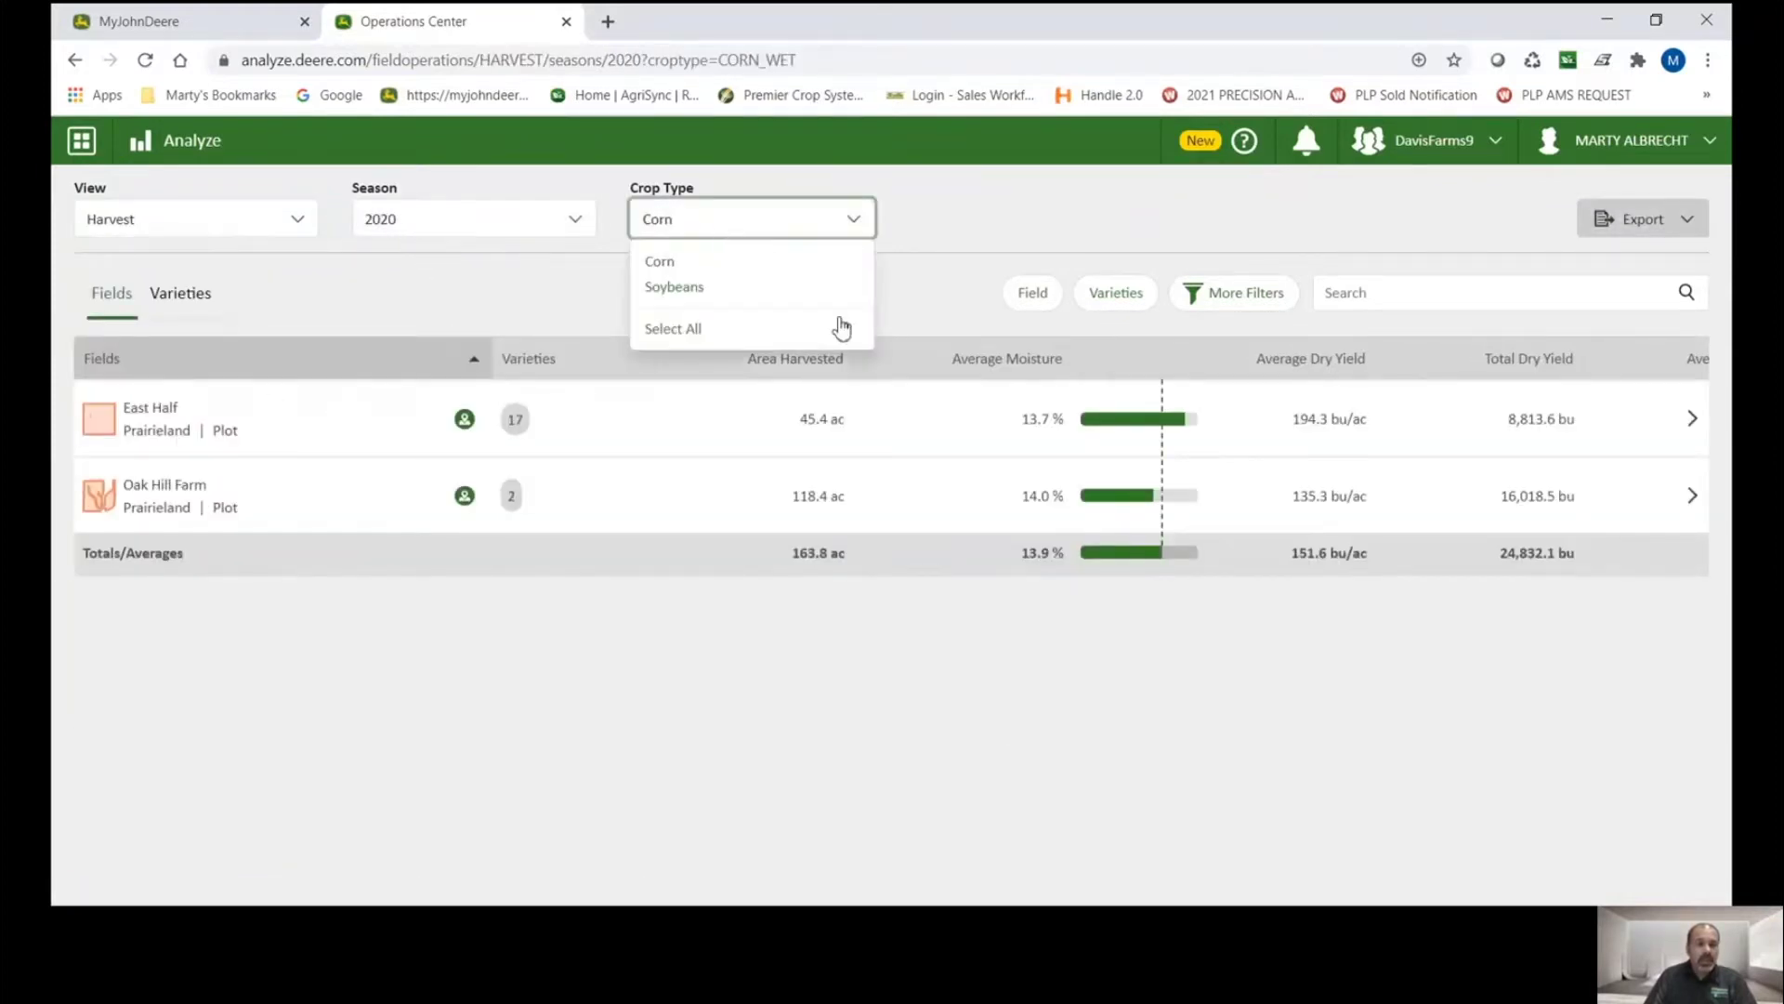
pyautogui.click(686, 291)
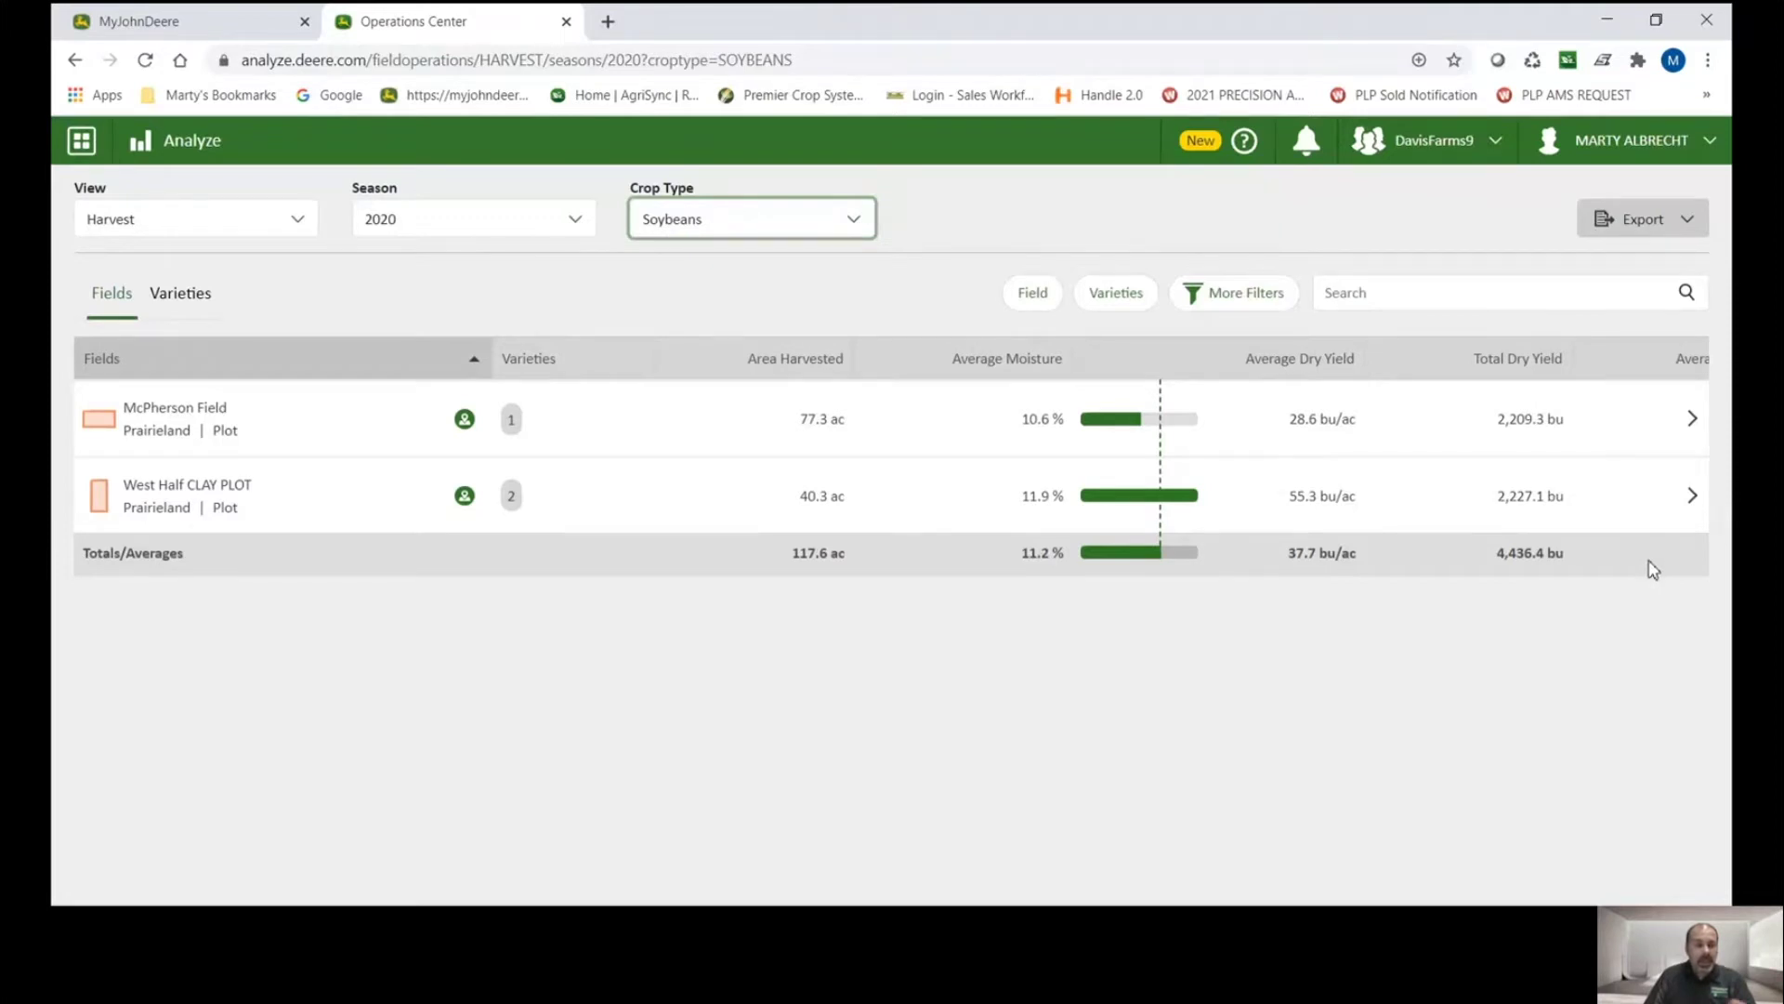
pyautogui.click(189, 304)
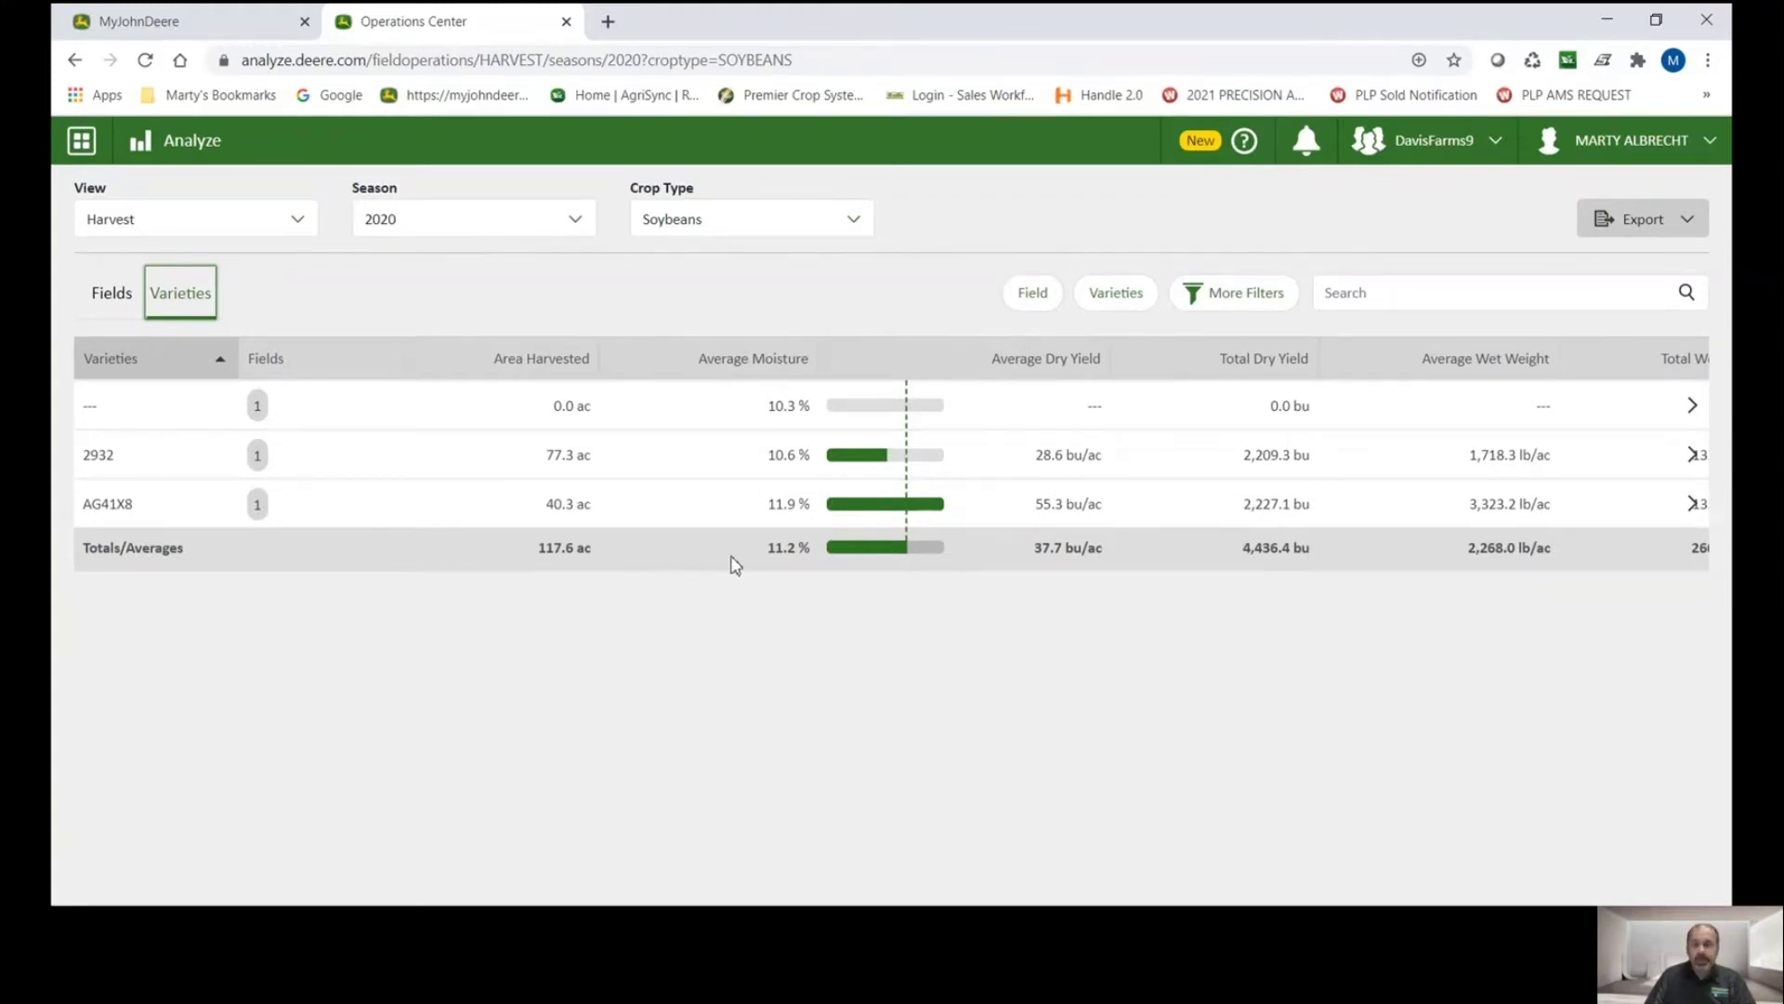
# Step: List the soybean harvest by field and export it as a summary PDF
pyautogui.click(115, 295)
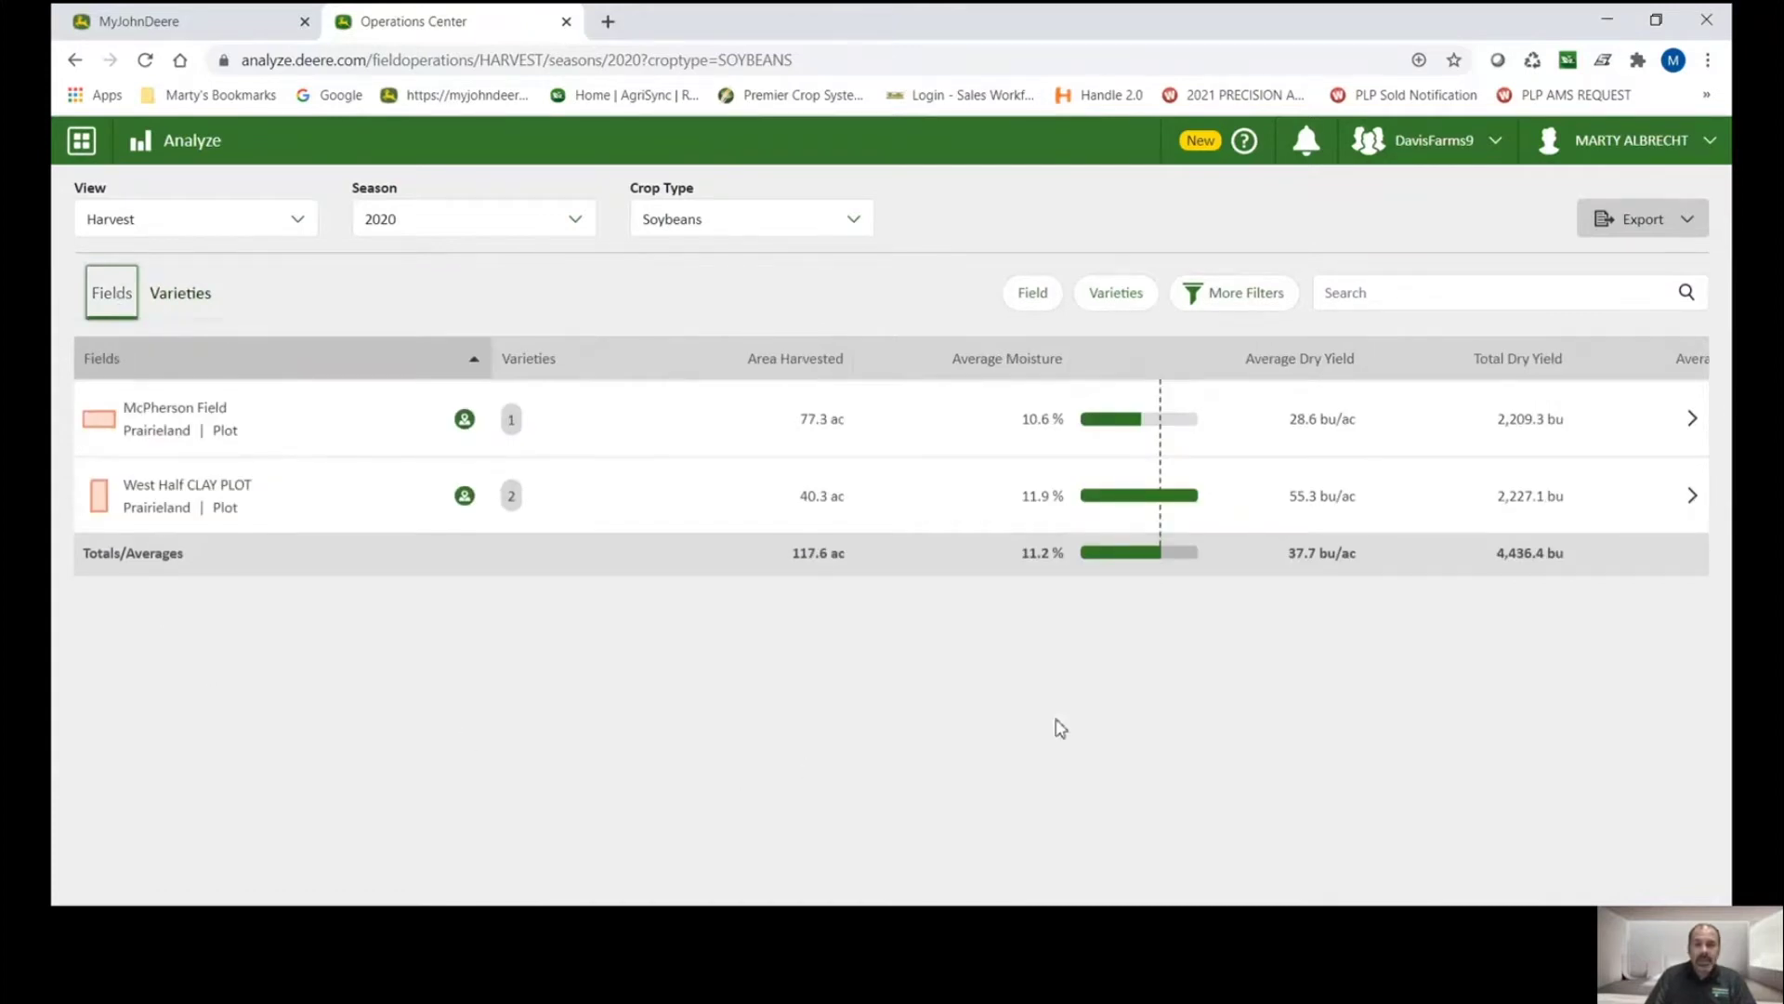
pyautogui.click(1686, 221)
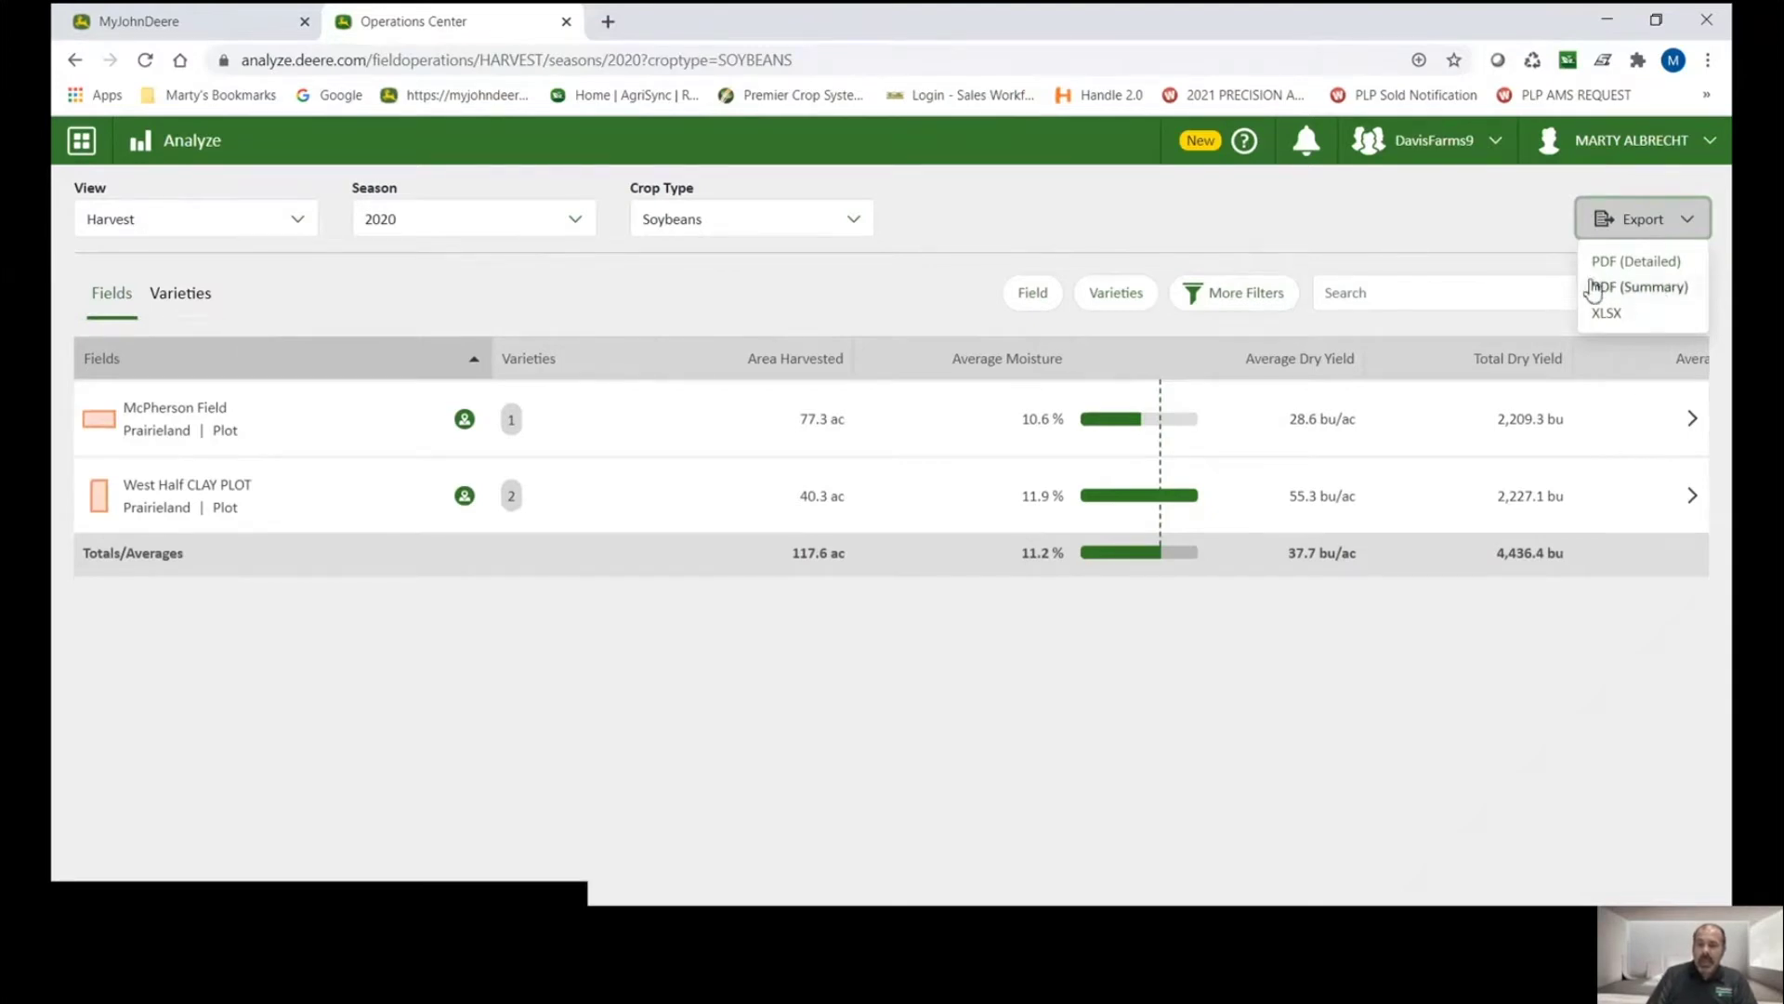
pyautogui.click(1640, 287)
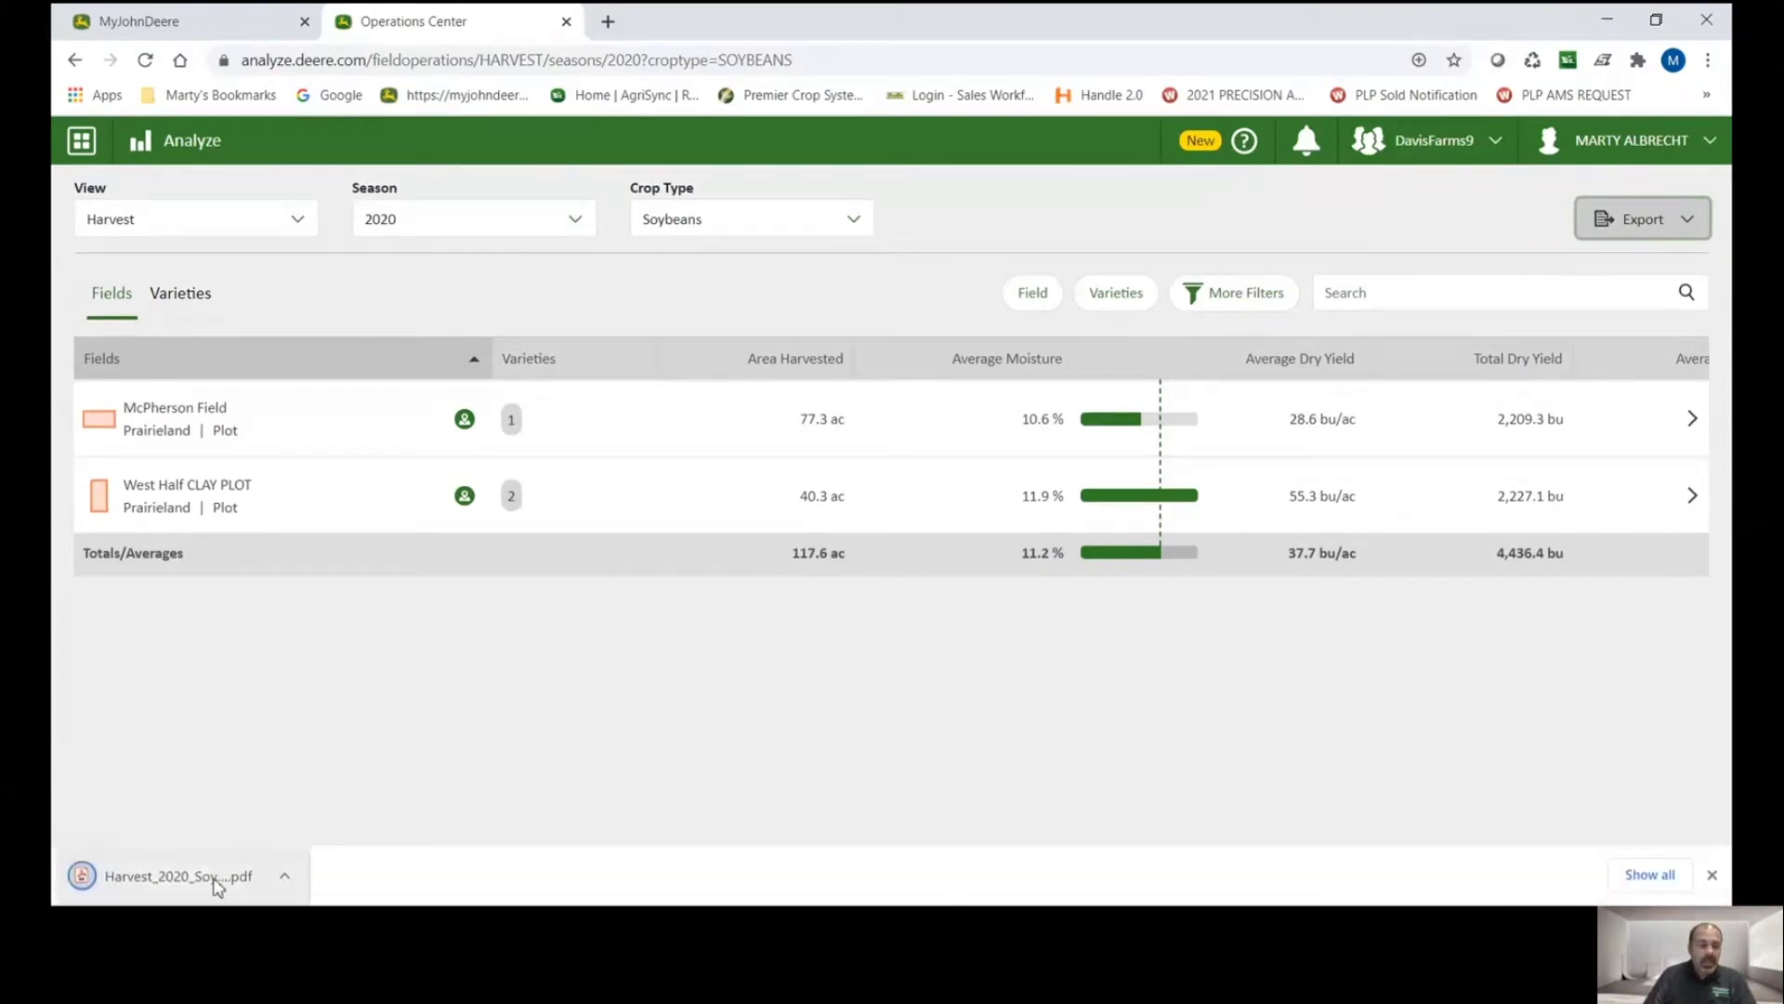
# Step: Open the downloaded summary PDF, zoom in three levels to review it, then close it
pyautogui.click(216, 883)
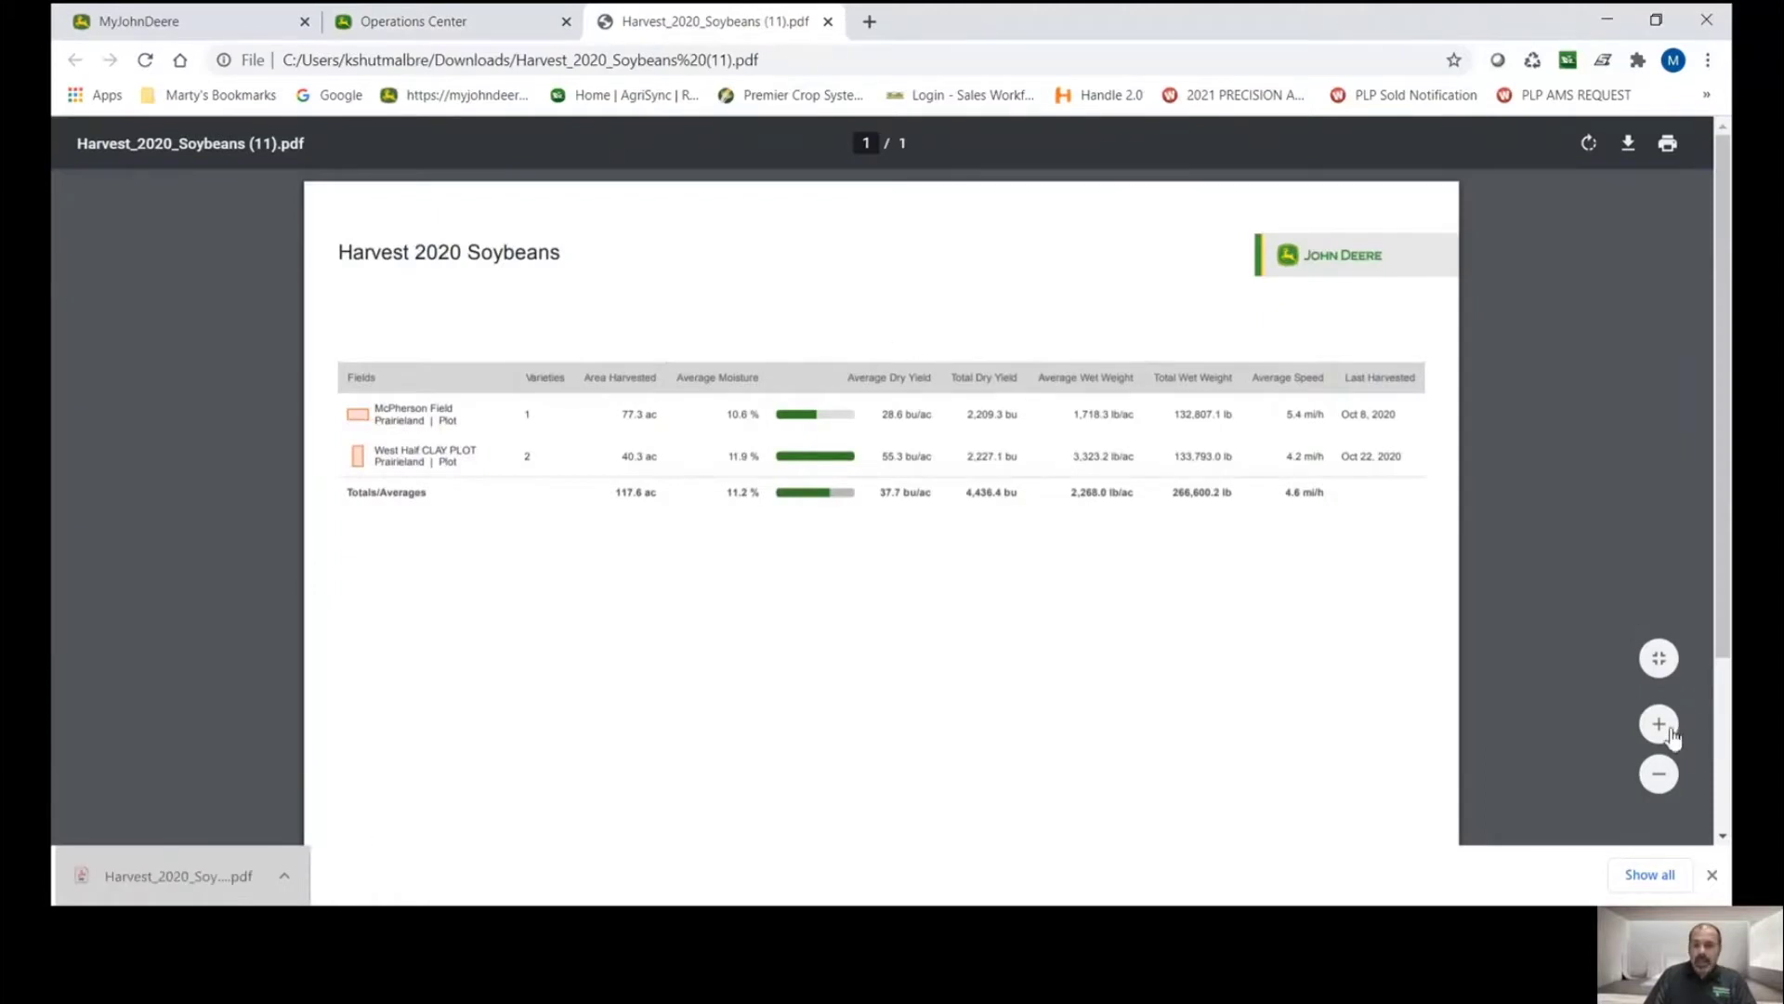
pyautogui.click(1660, 787)
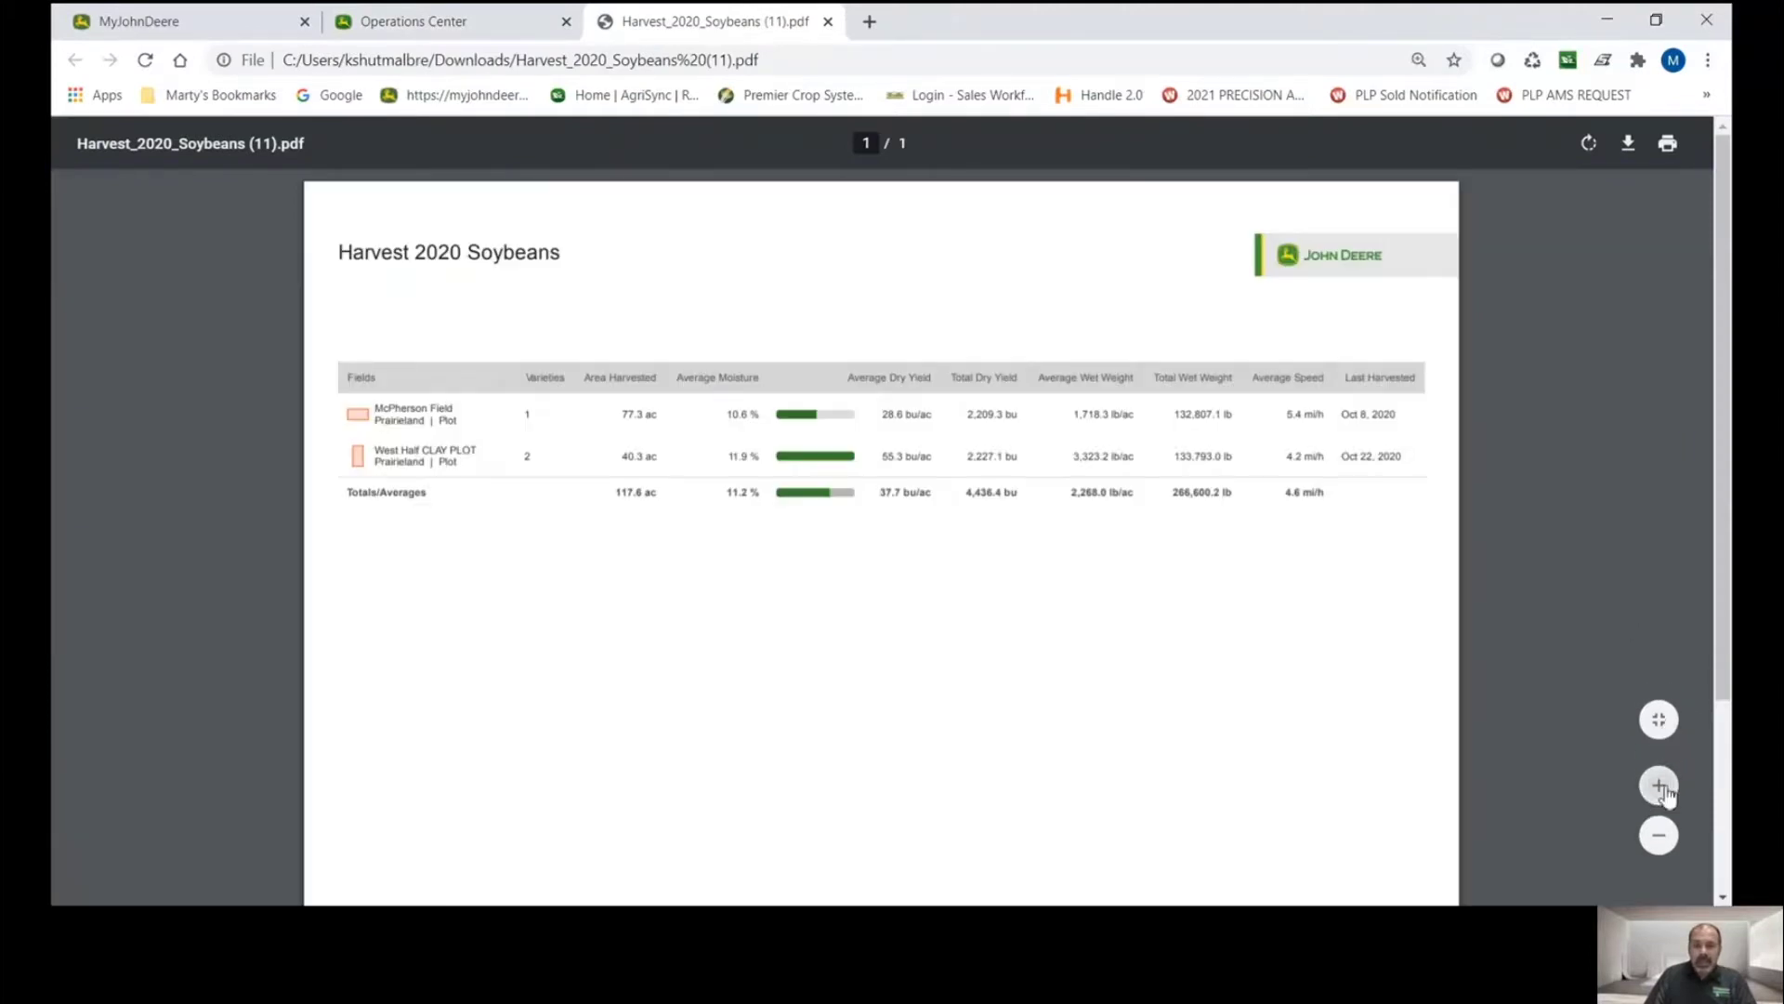
pyautogui.click(1660, 787)
pyautogui.click(1660, 787)
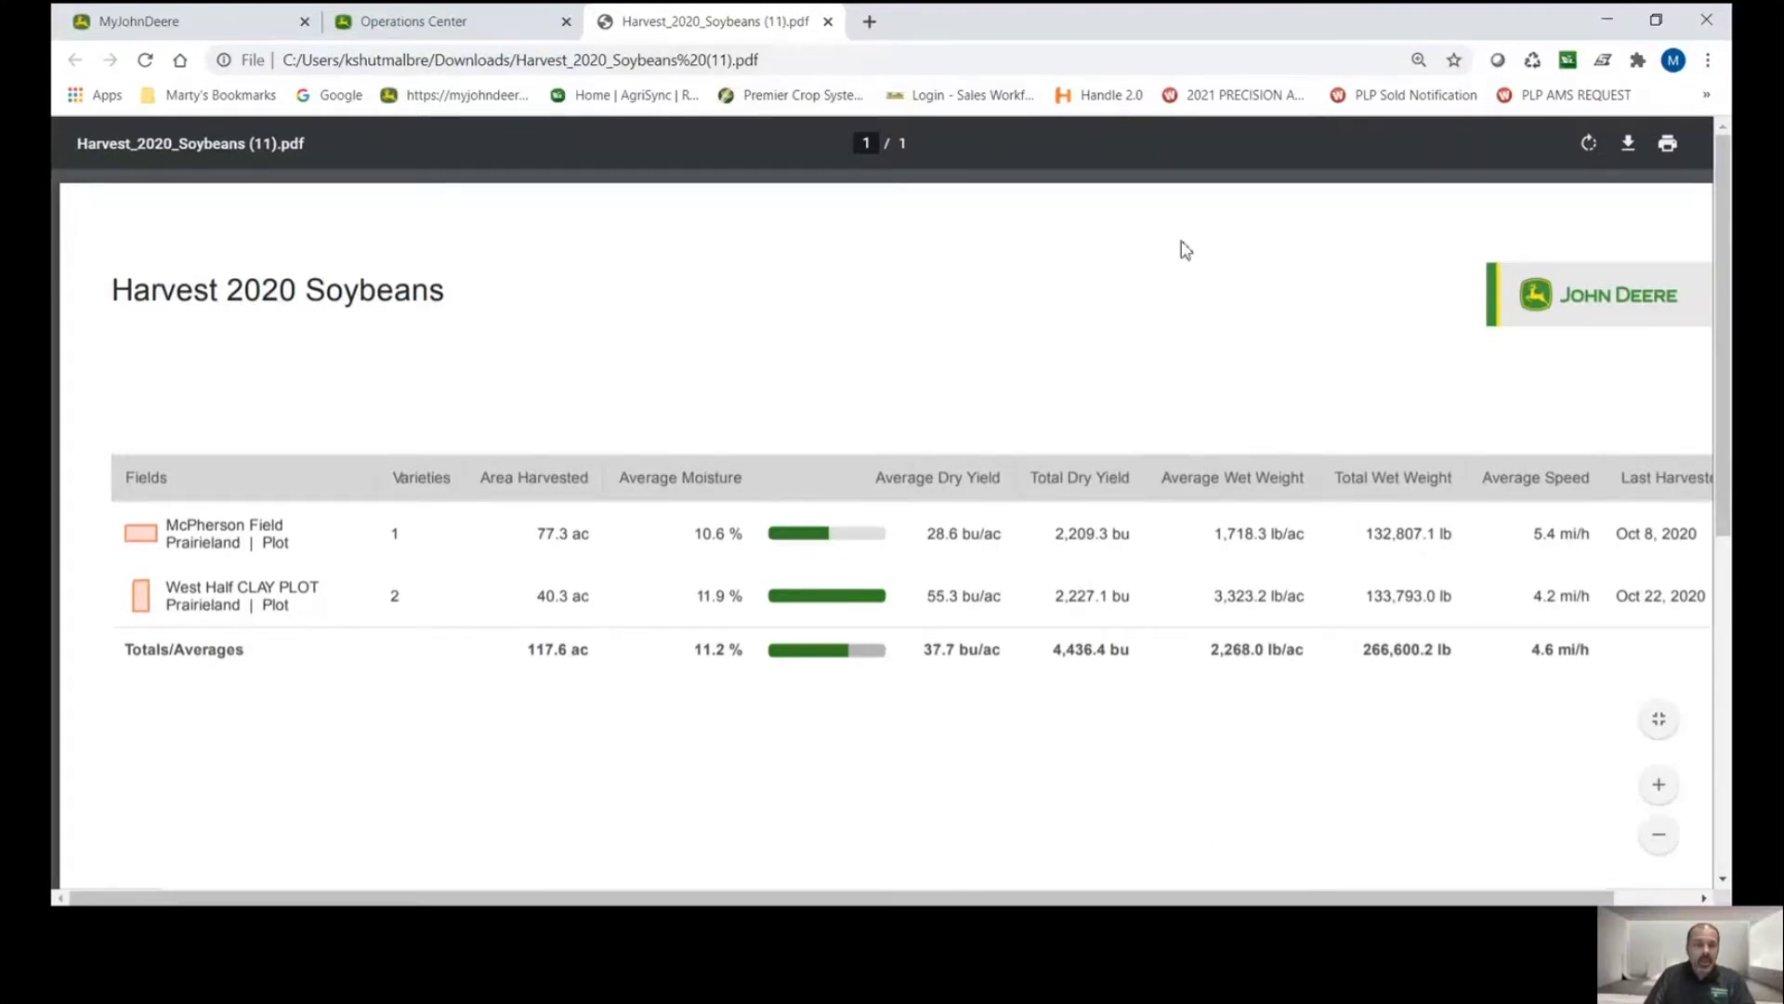
pyautogui.click(828, 21)
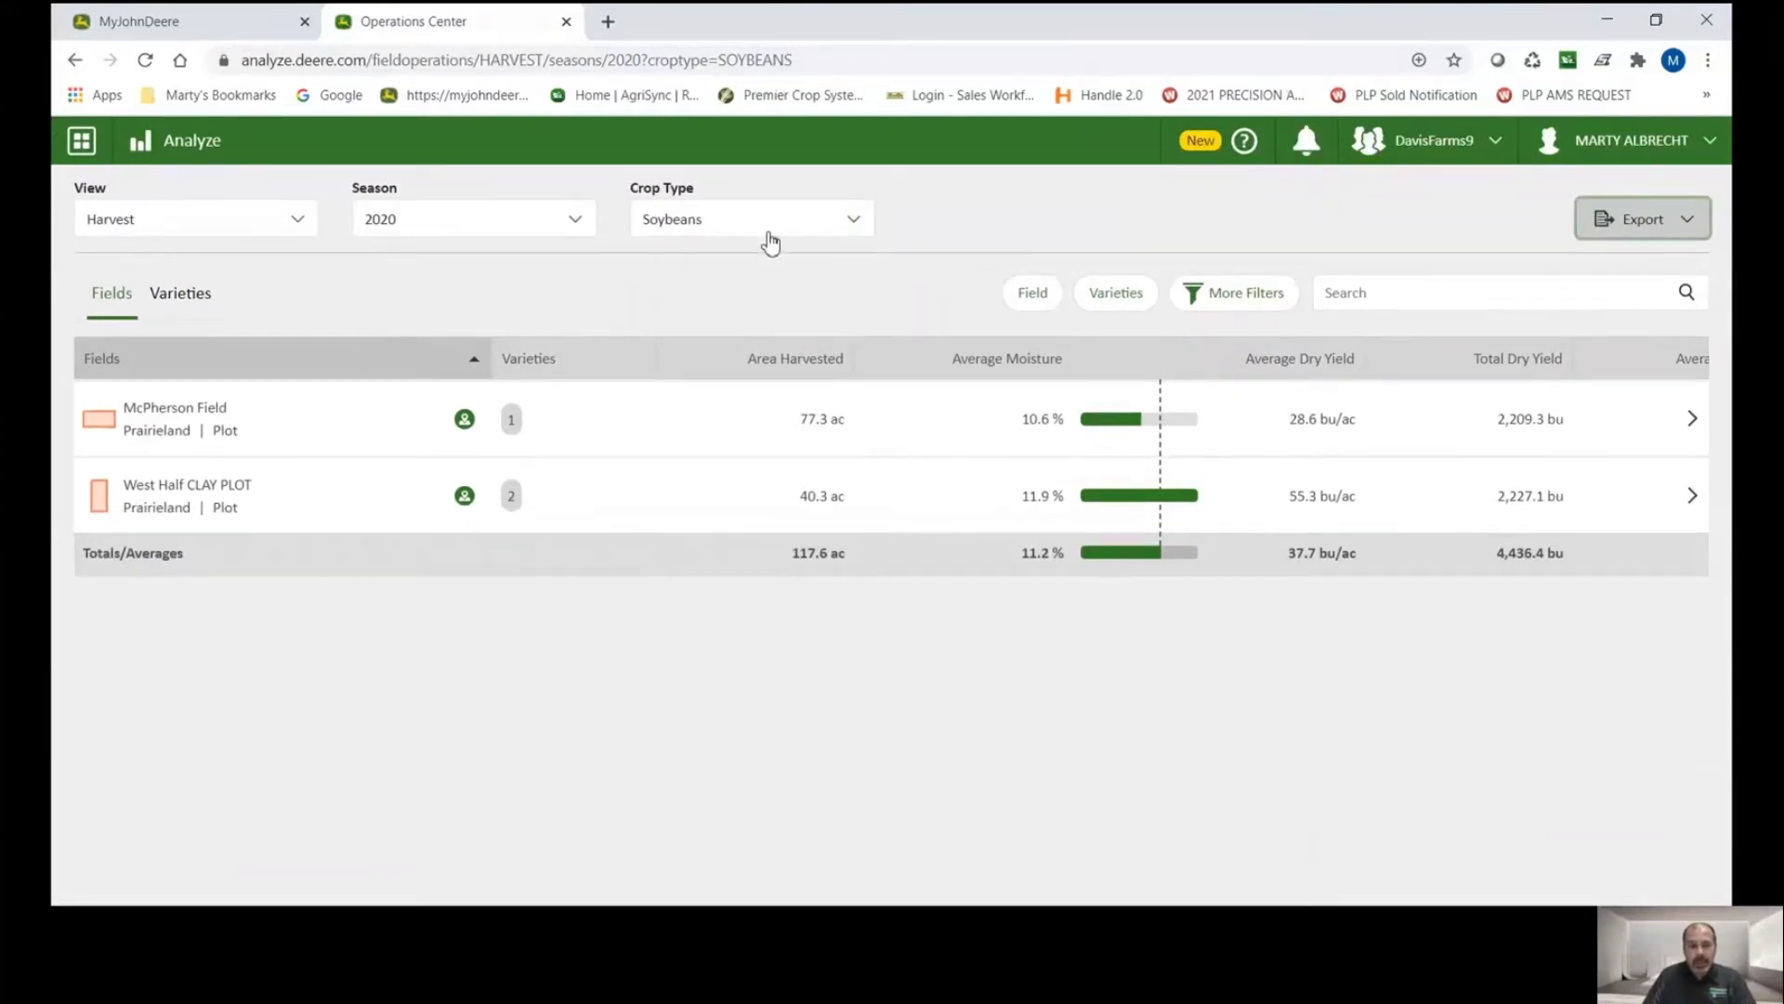
# Step: Export the soybean harvest as a detailed PDF and open Harvest_2020_Soybeans (12).pdf
pyautogui.click(1647, 227)
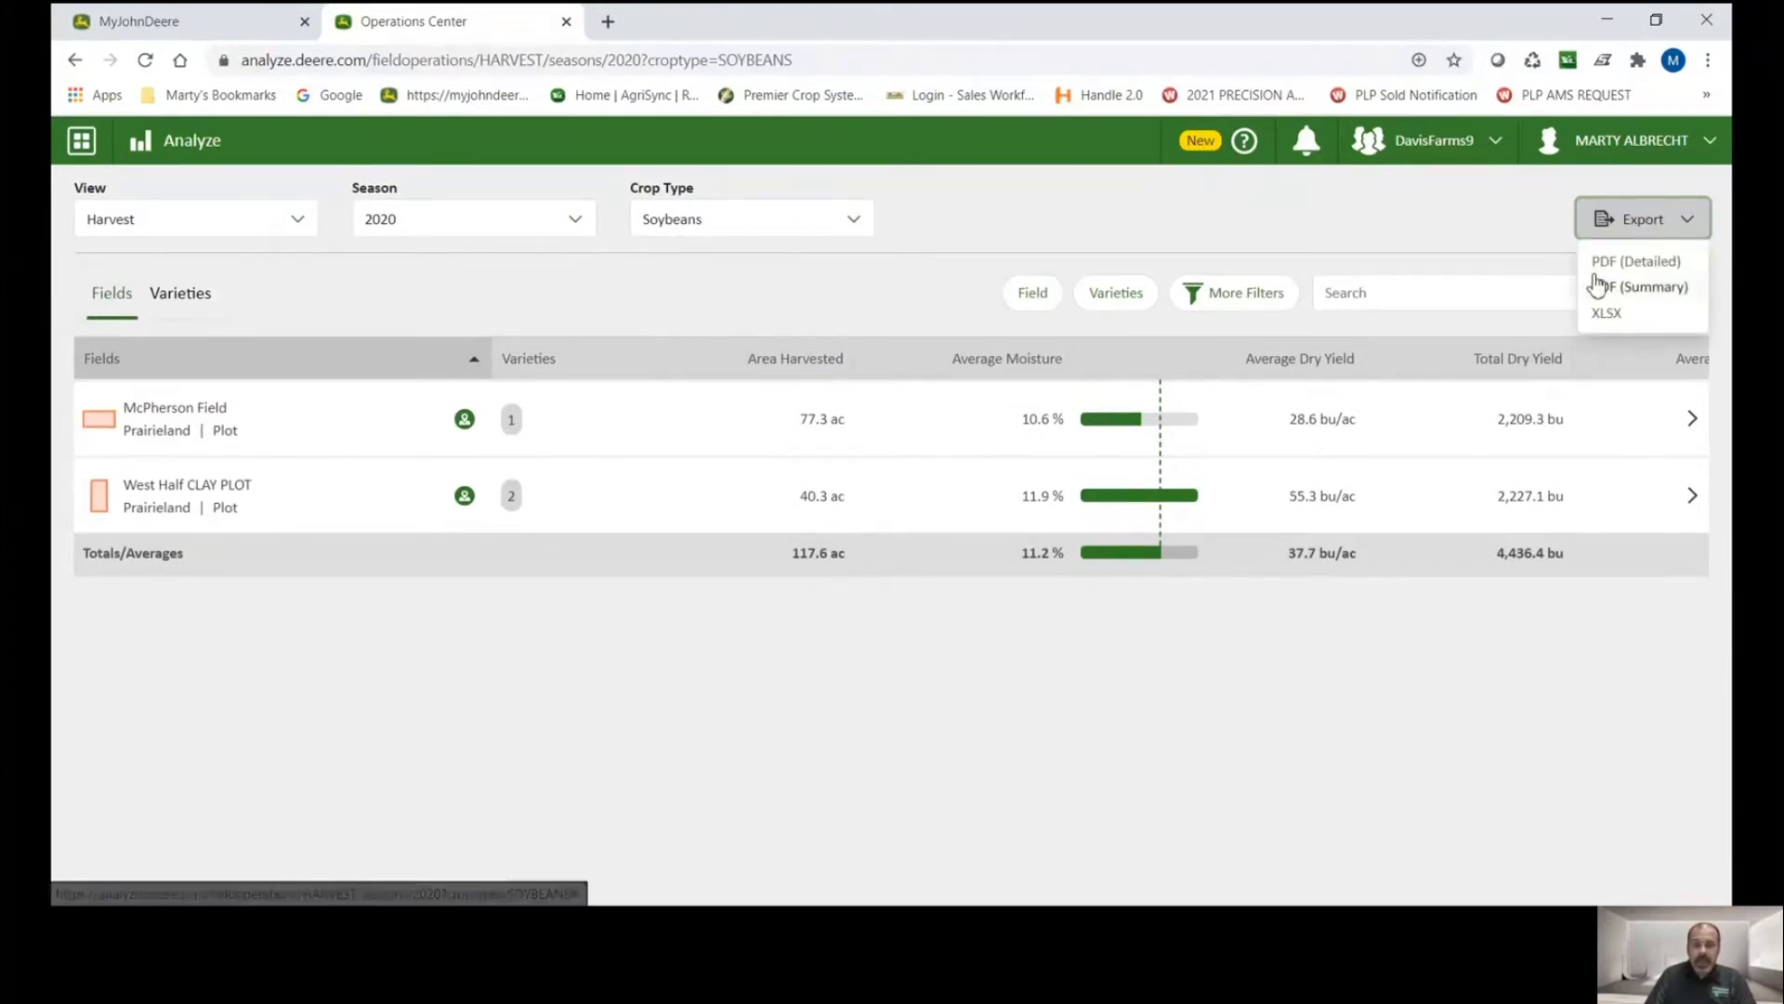
pyautogui.click(1661, 265)
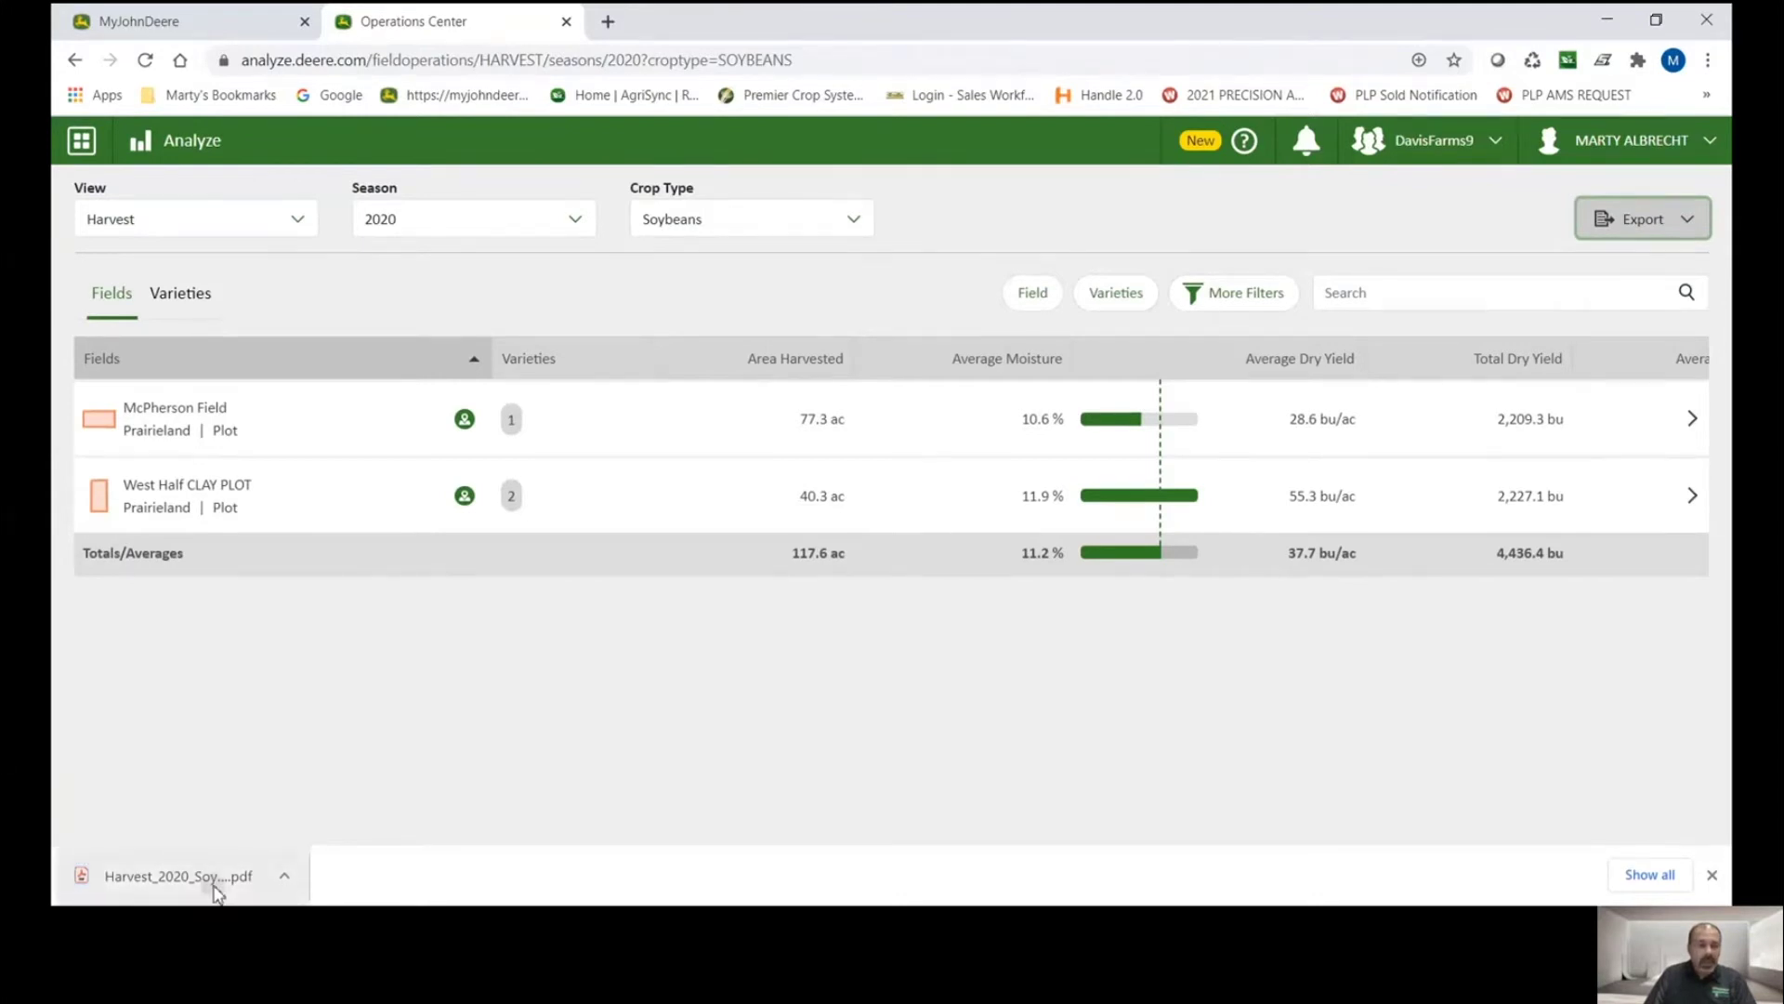
pyautogui.click(177, 876)
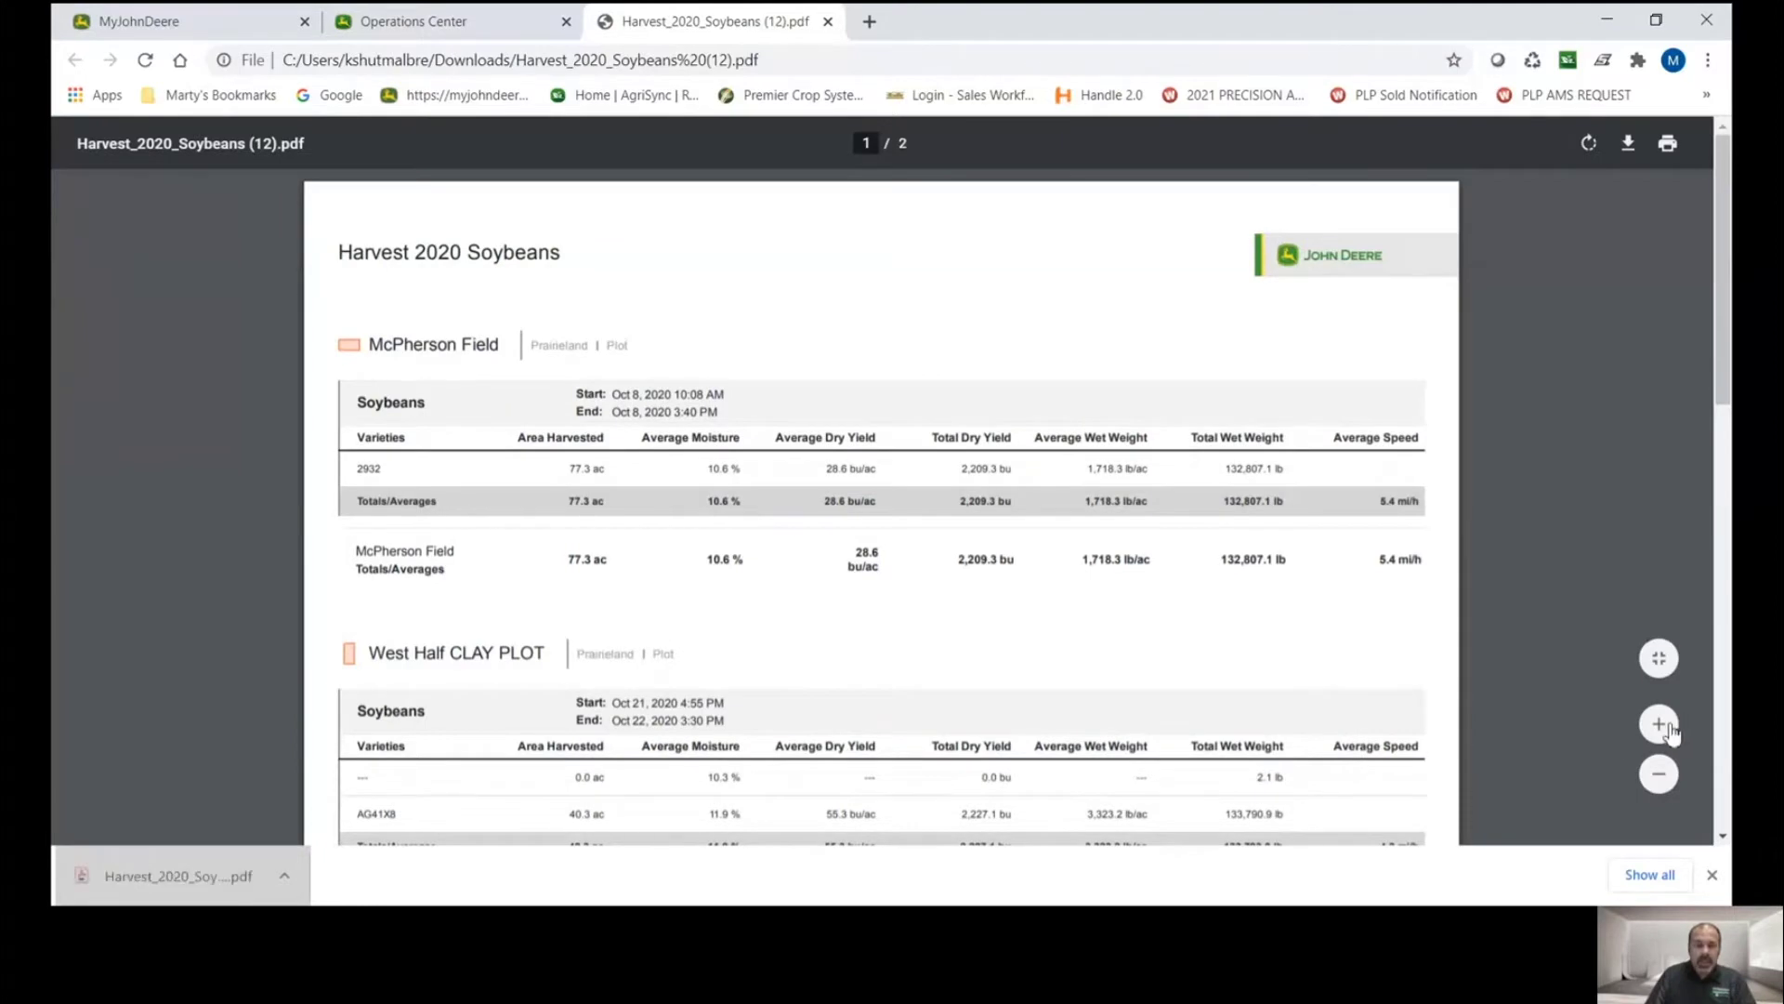
# Step: Zoom and scroll through the detailed PDF to its grand totals, then close it
pyautogui.click(1660, 789)
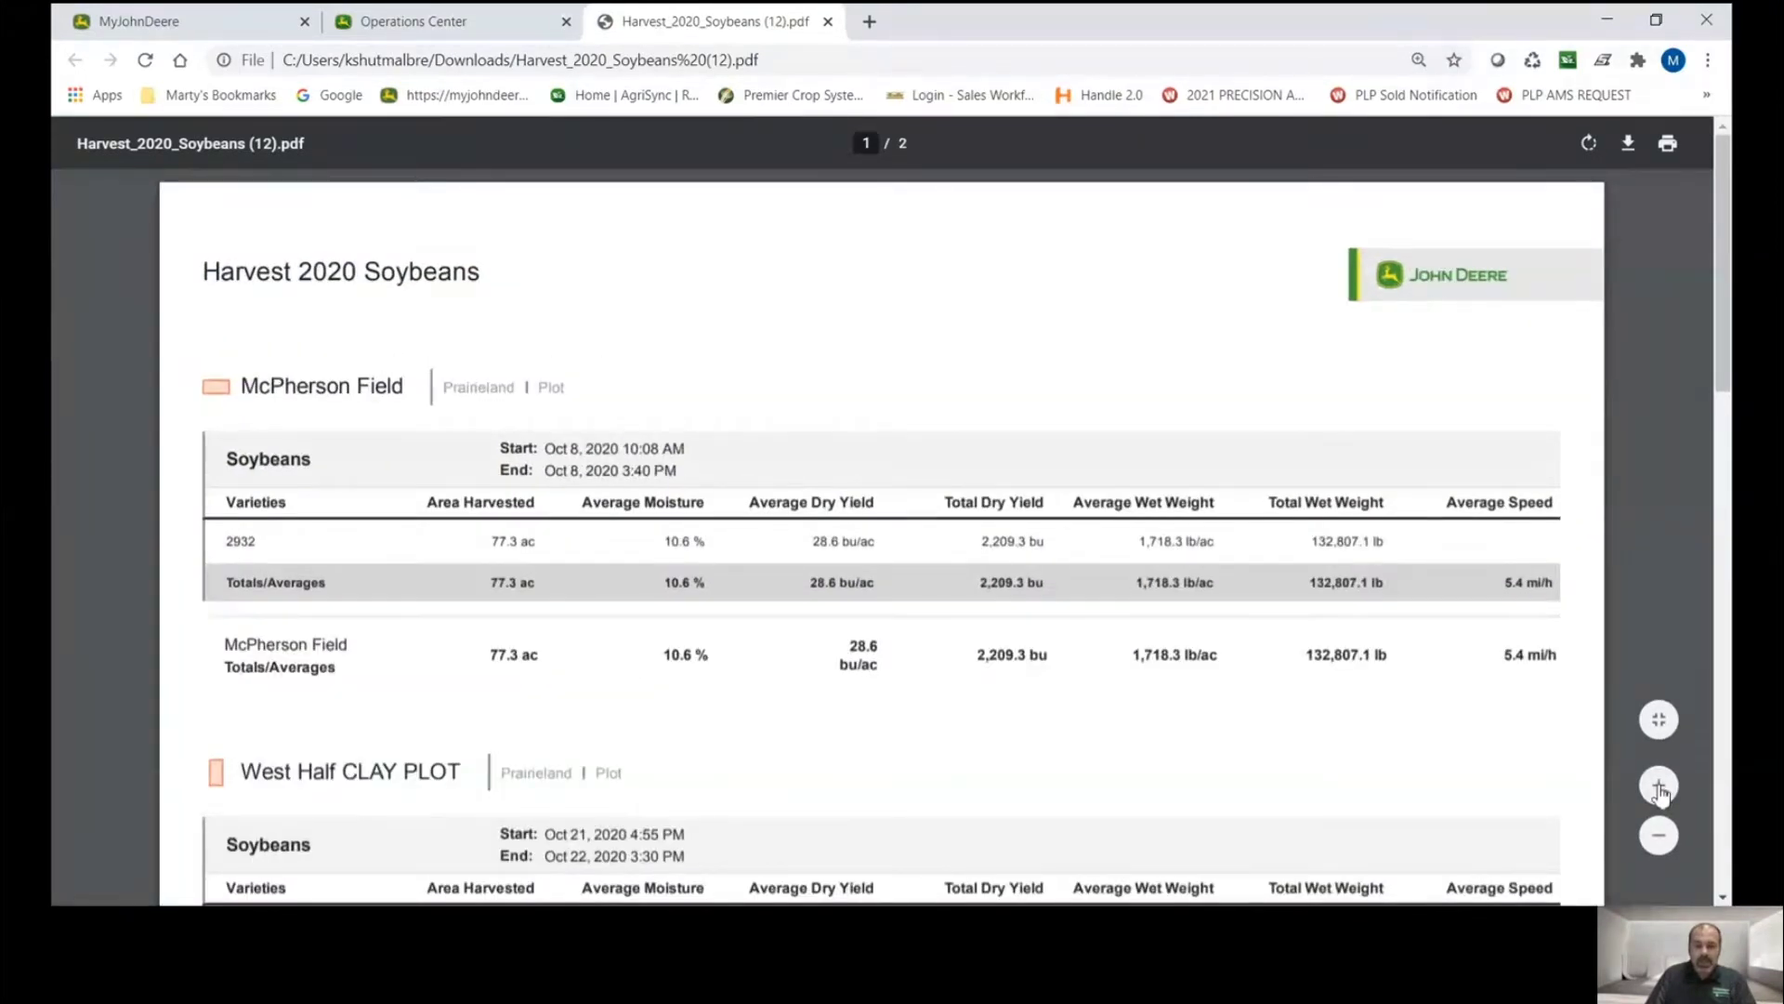
pyautogui.click(1660, 788)
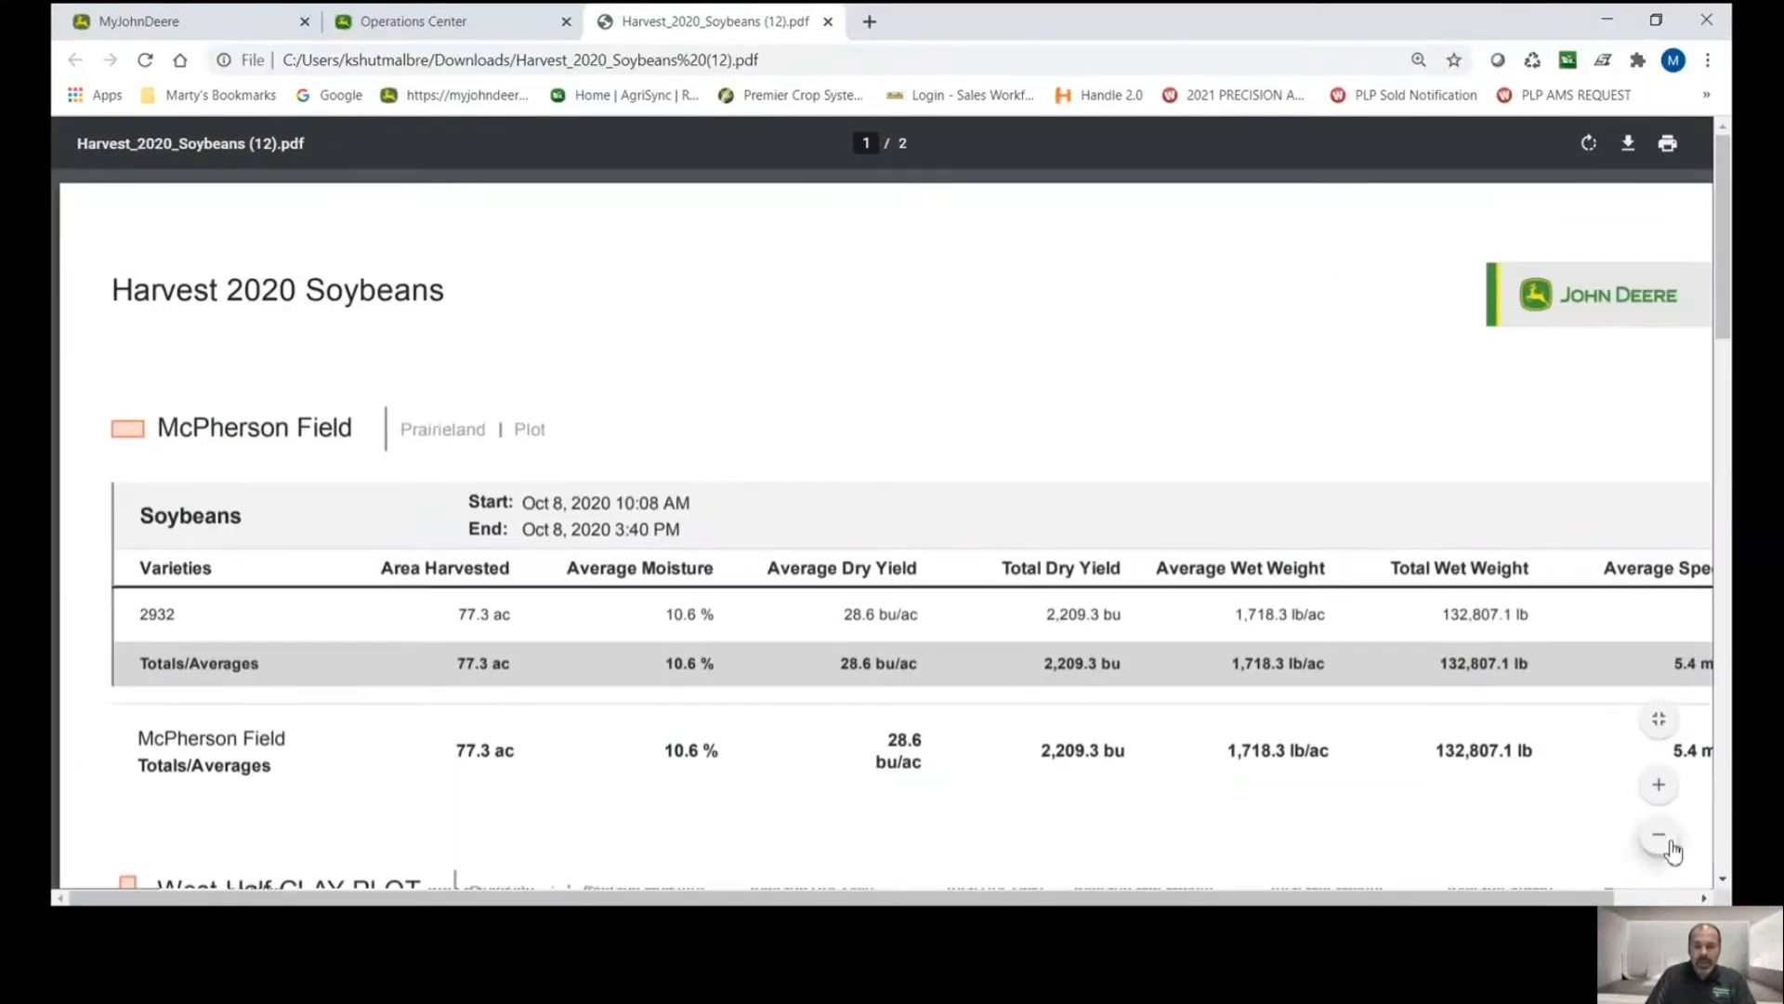
pyautogui.click(1659, 835)
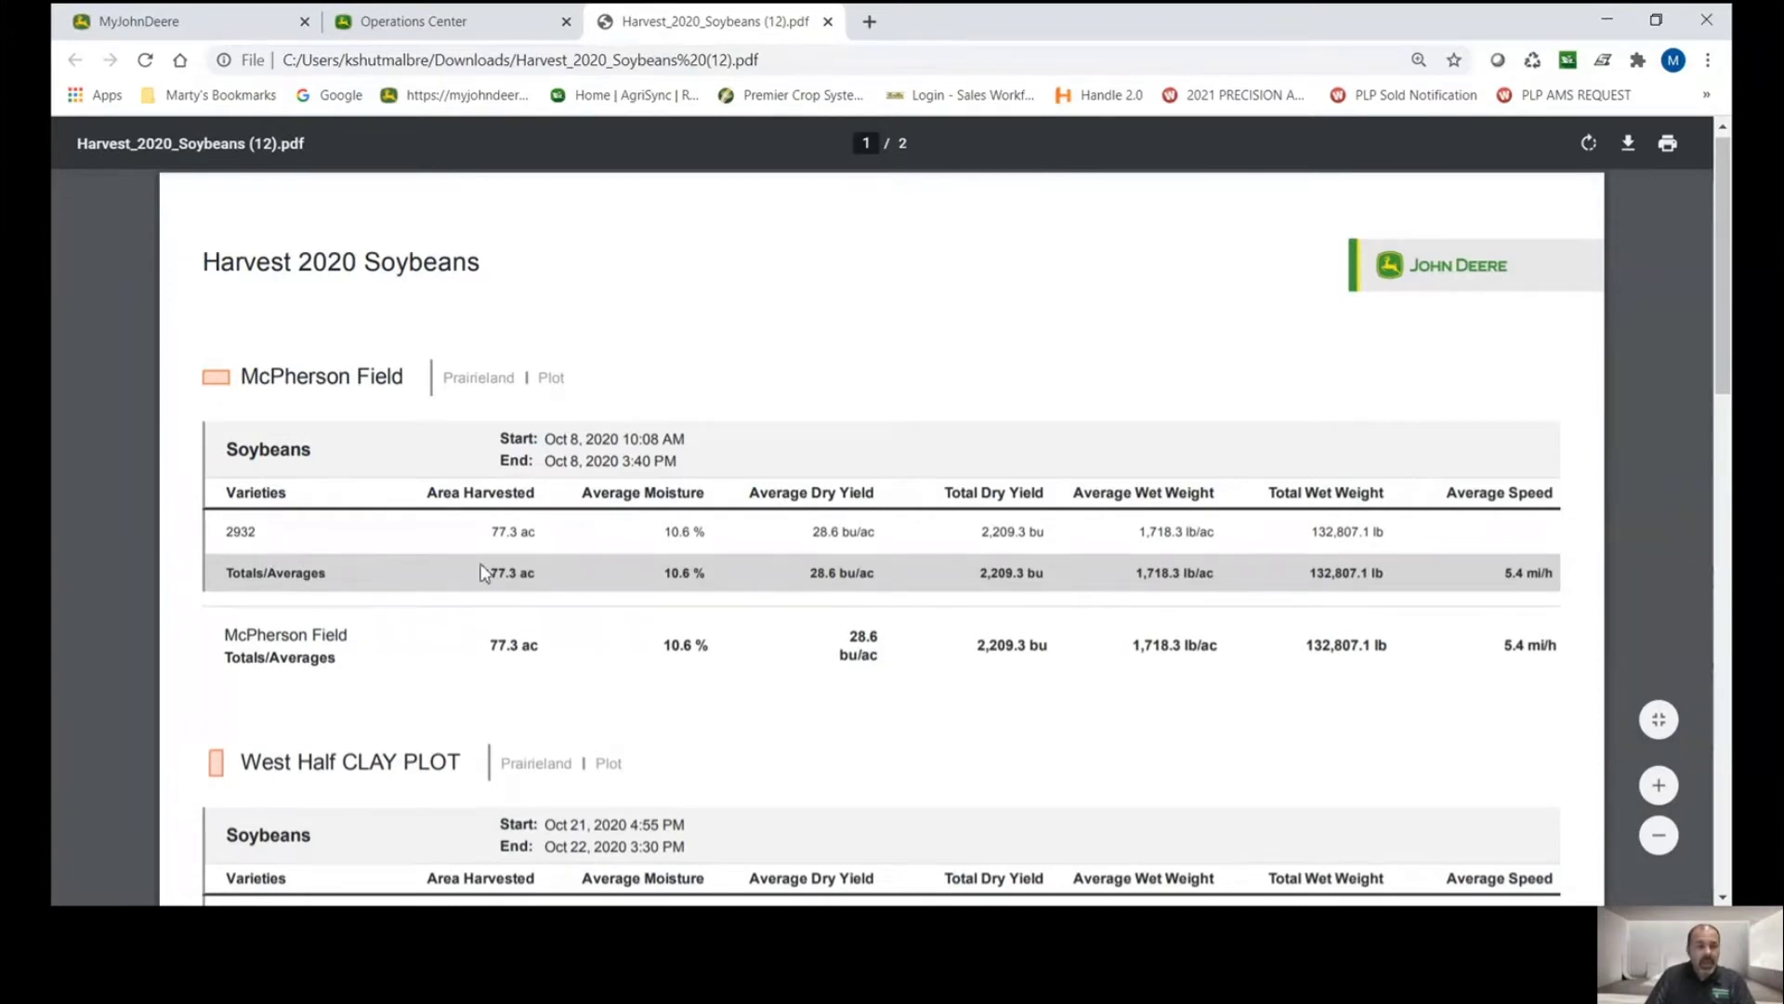
pyautogui.scroll(-4, 500, 636)
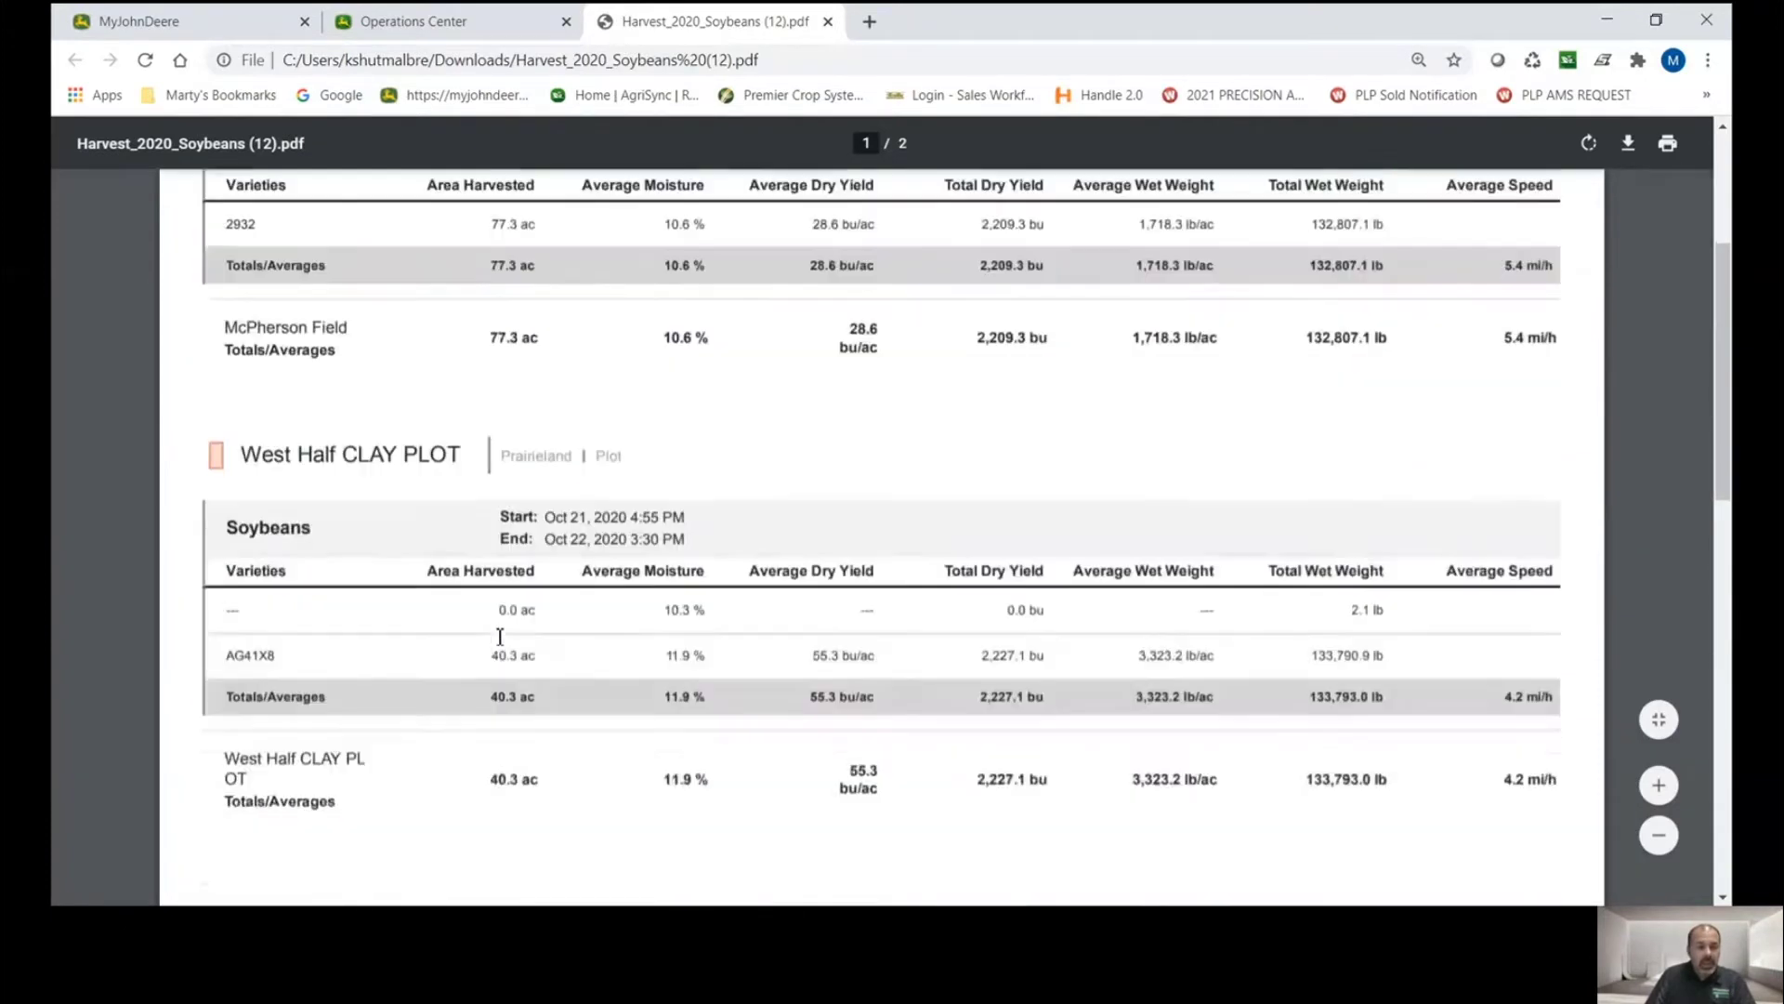
pyautogui.scroll(-4, 500, 636)
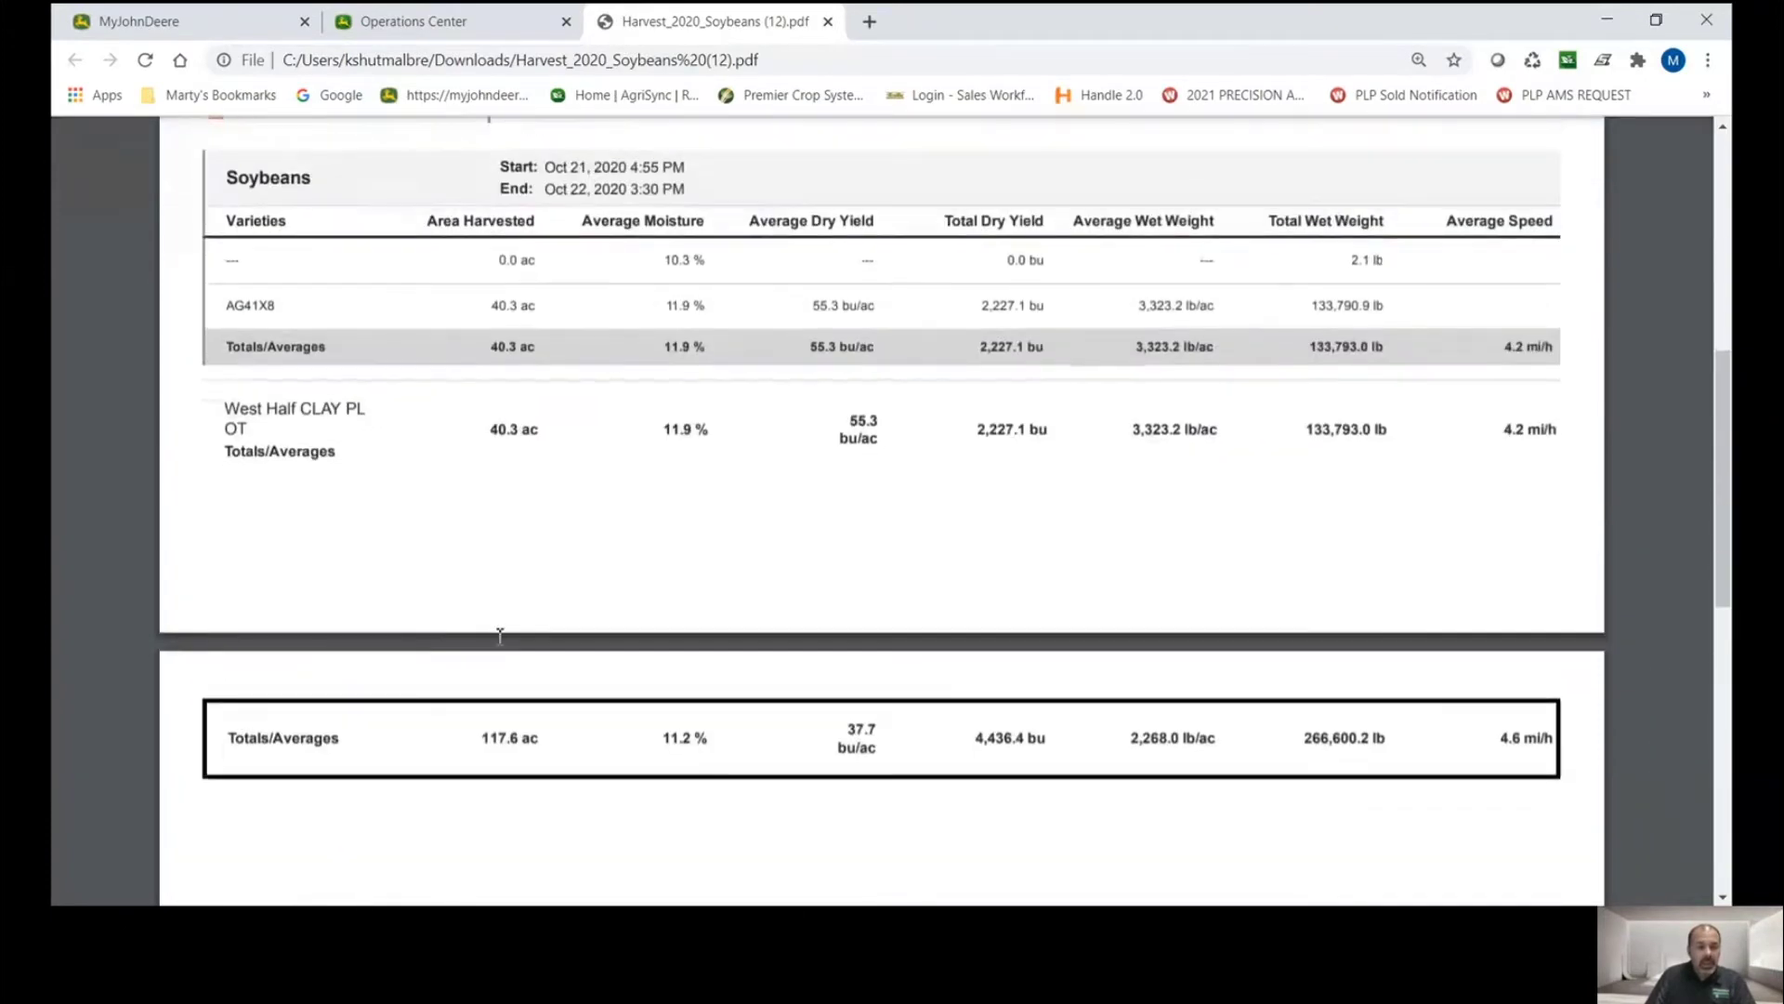
pyautogui.scroll(2, 500, 635)
pyautogui.scroll(-2, 500, 636)
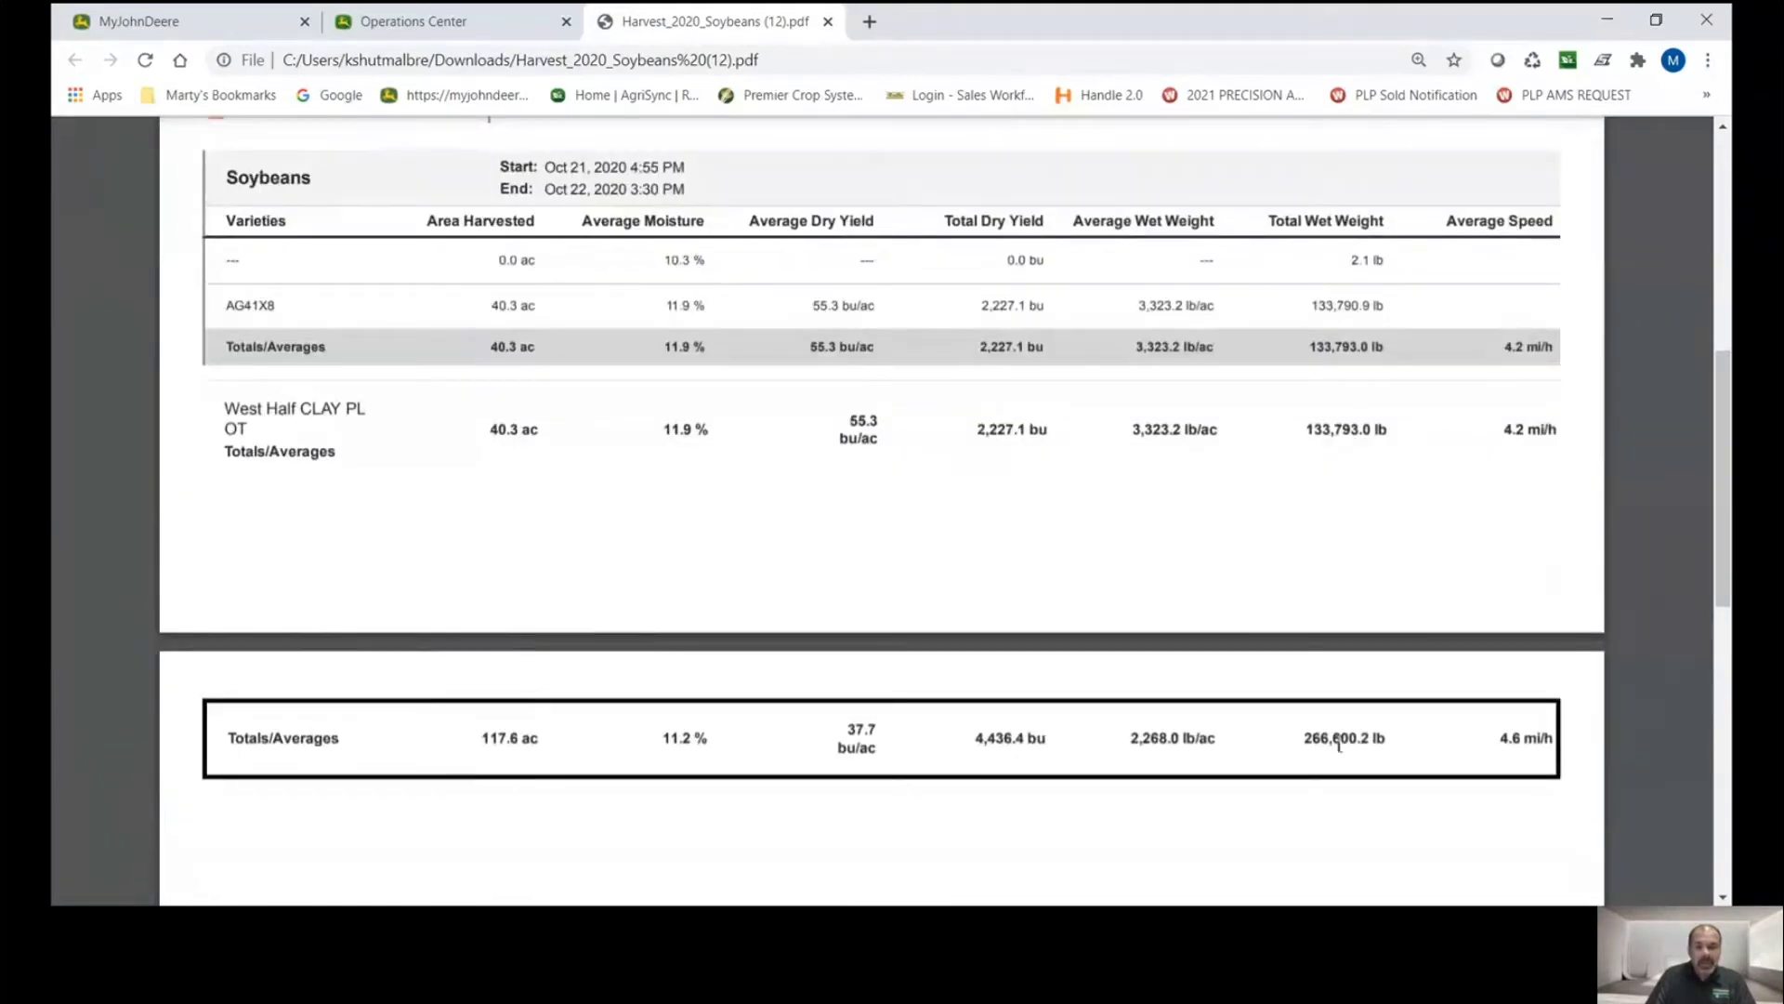
pyautogui.scroll(6, 1365, 747)
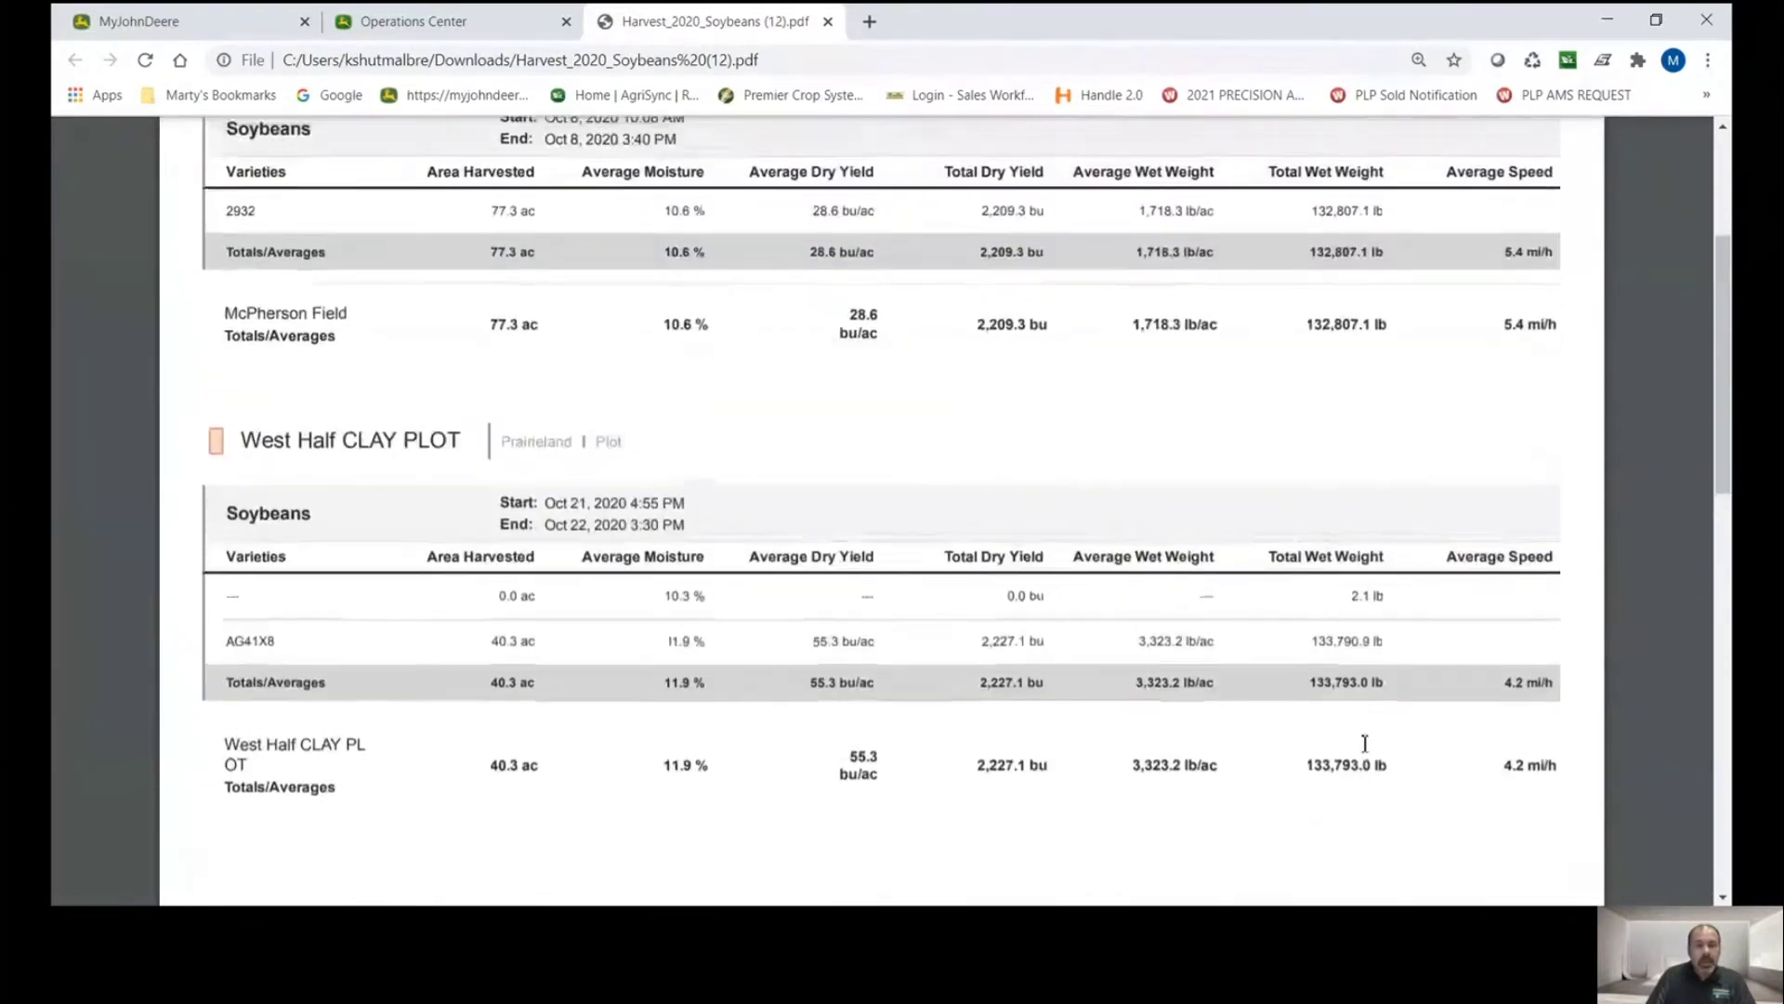
pyautogui.scroll(2, 1365, 744)
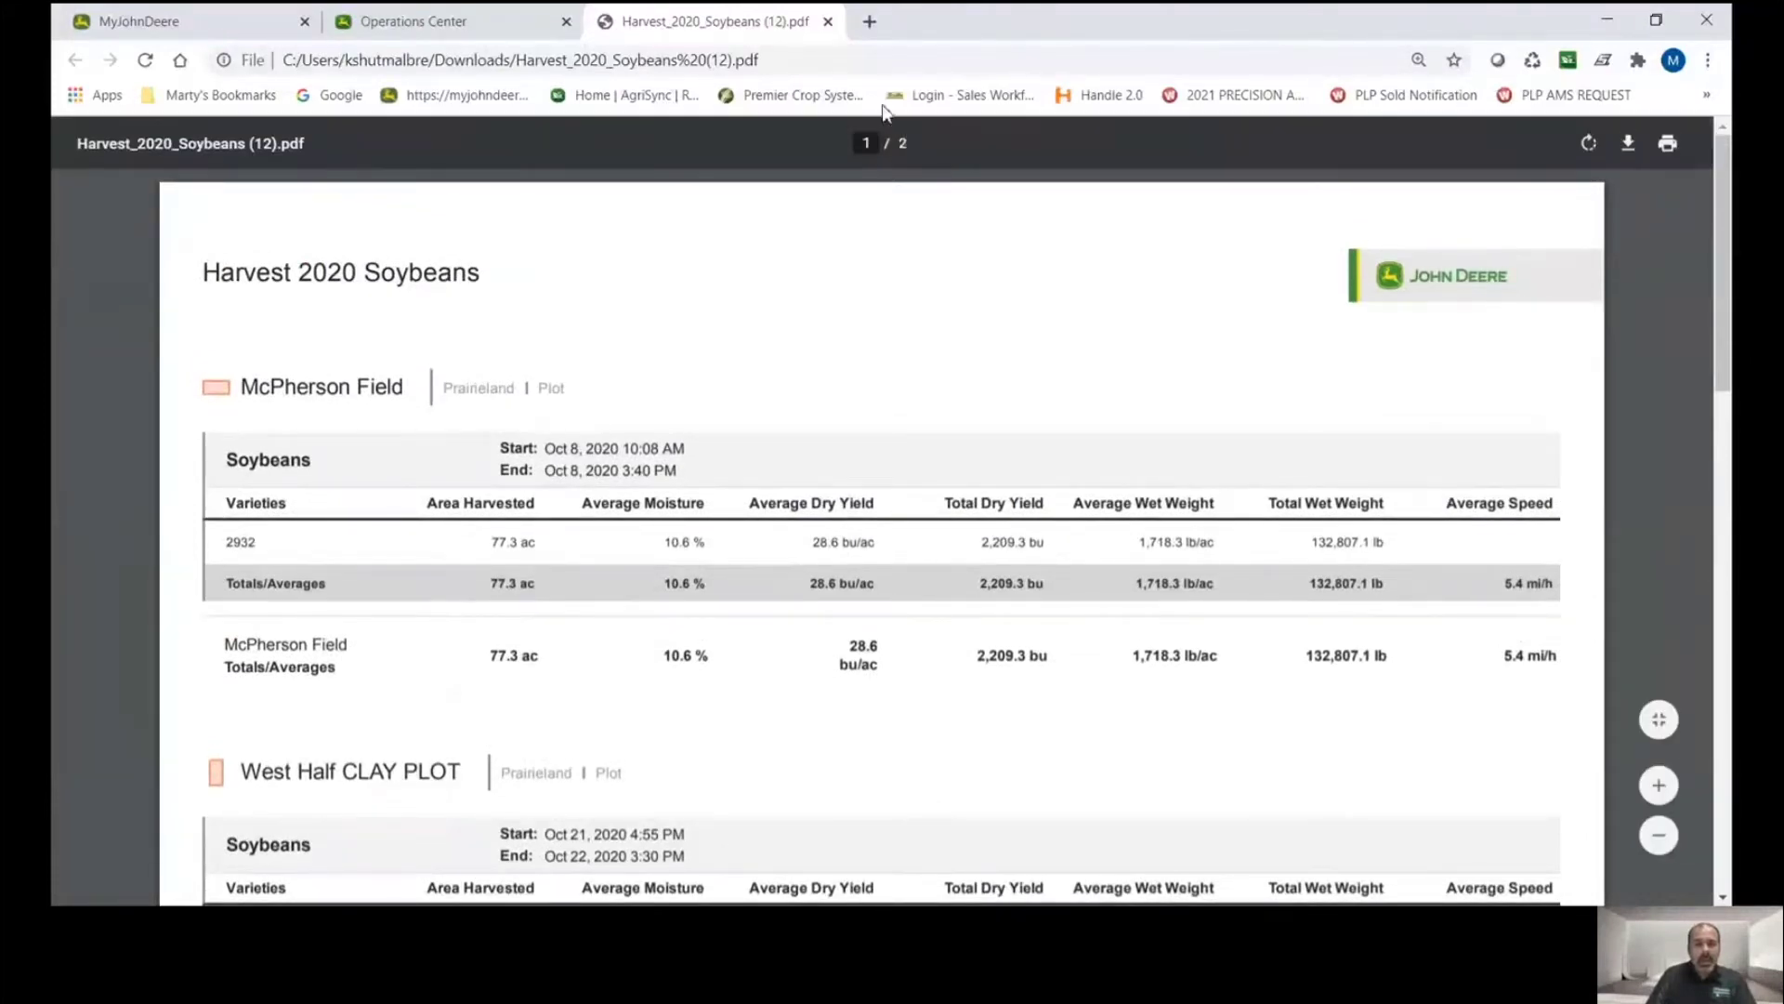
pyautogui.click(827, 20)
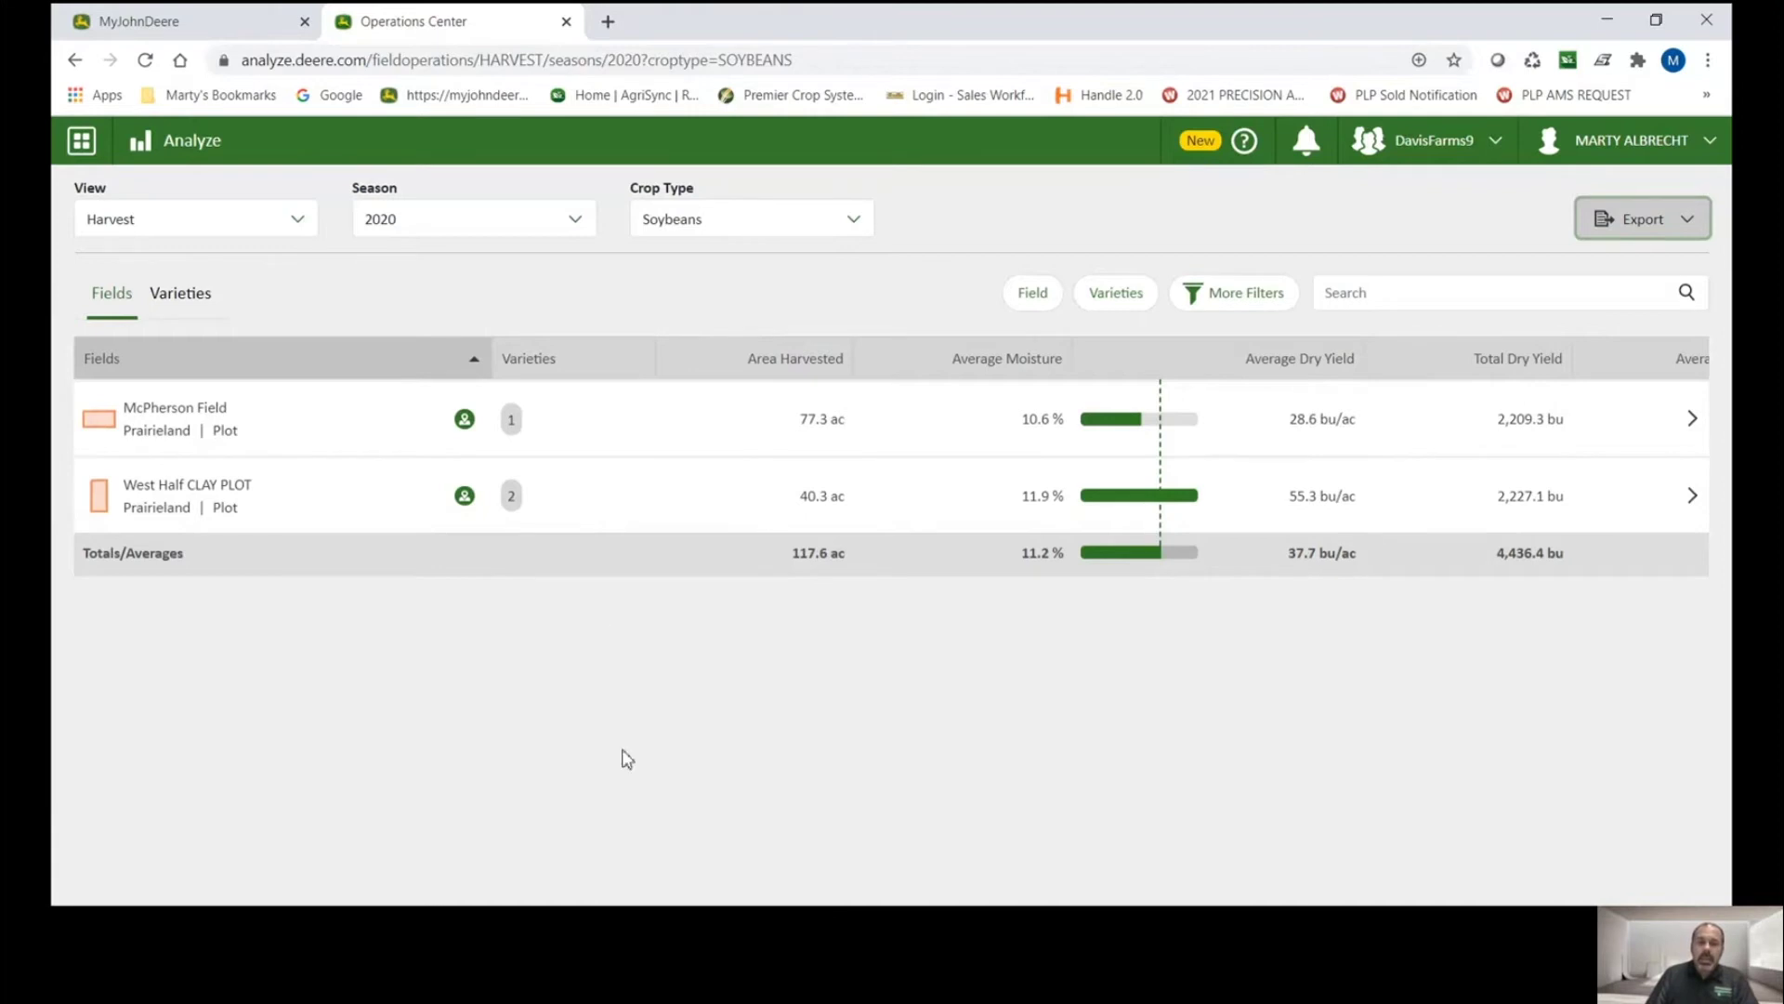
# Step: Open the Crop Type list showing Corn, Soybeans and Select All
pyautogui.click(715, 221)
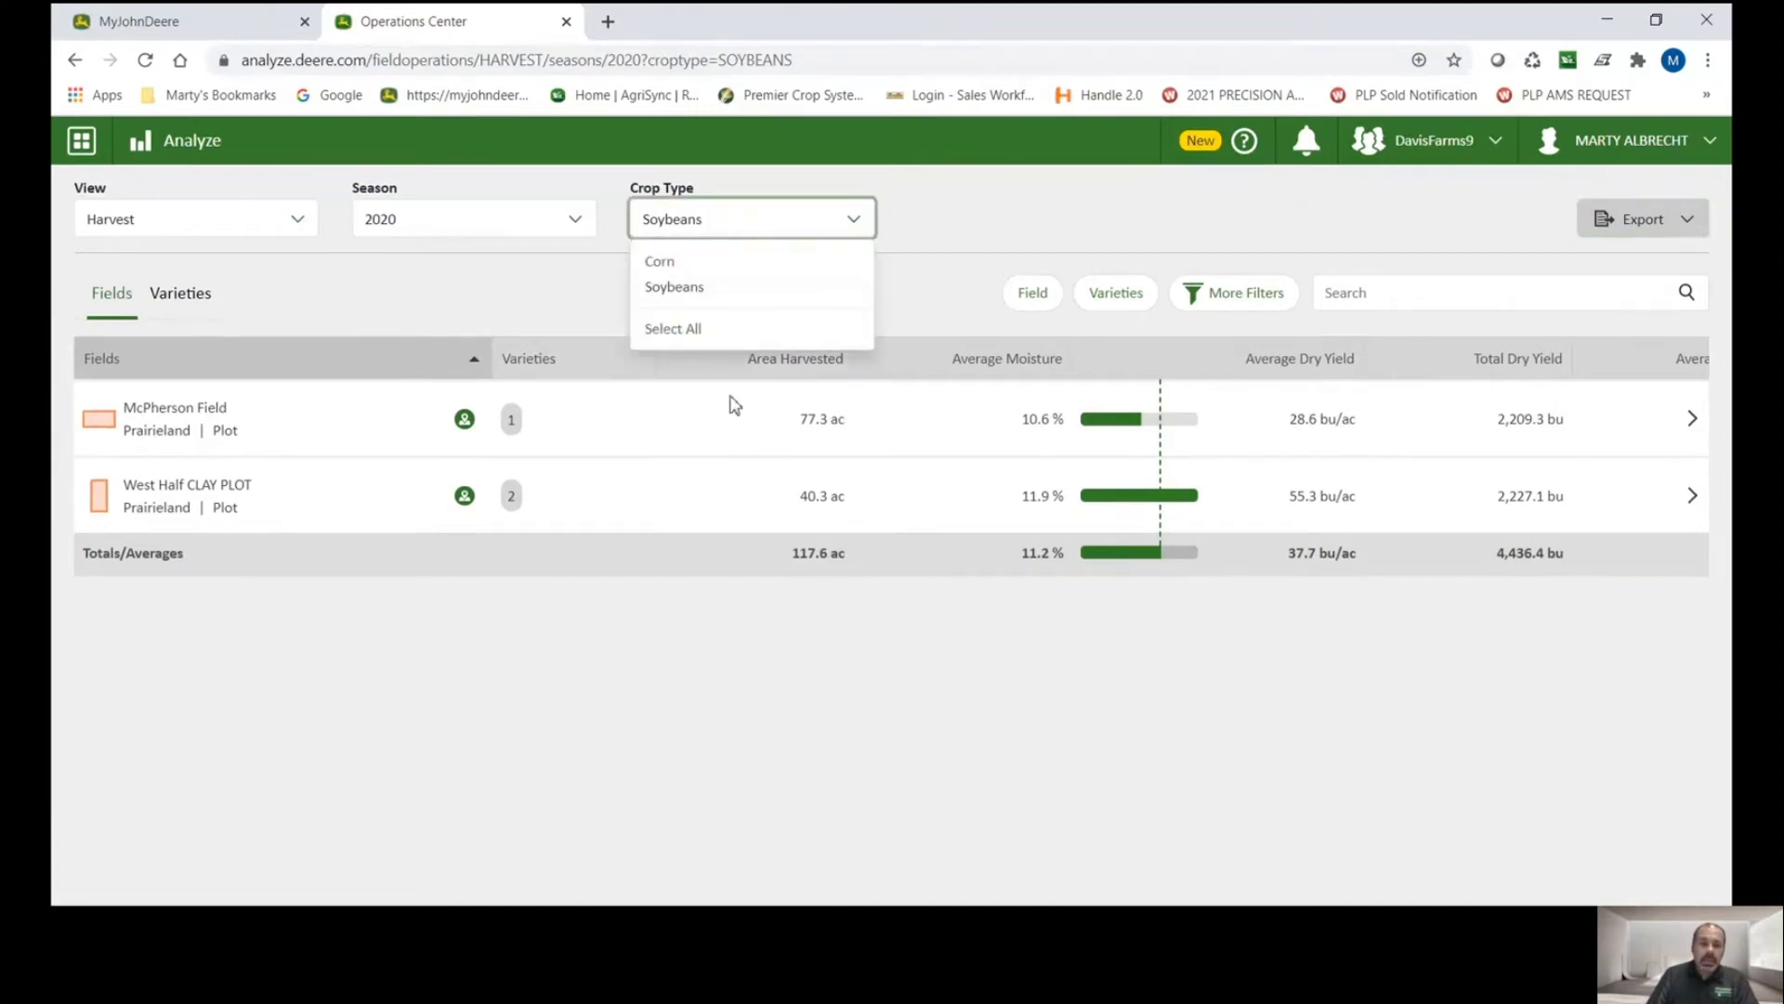
# Step: Switch to Corn, export the harvest table as XLSX, and open Harvest_2020_Corn in Excel
pyautogui.click(690, 262)
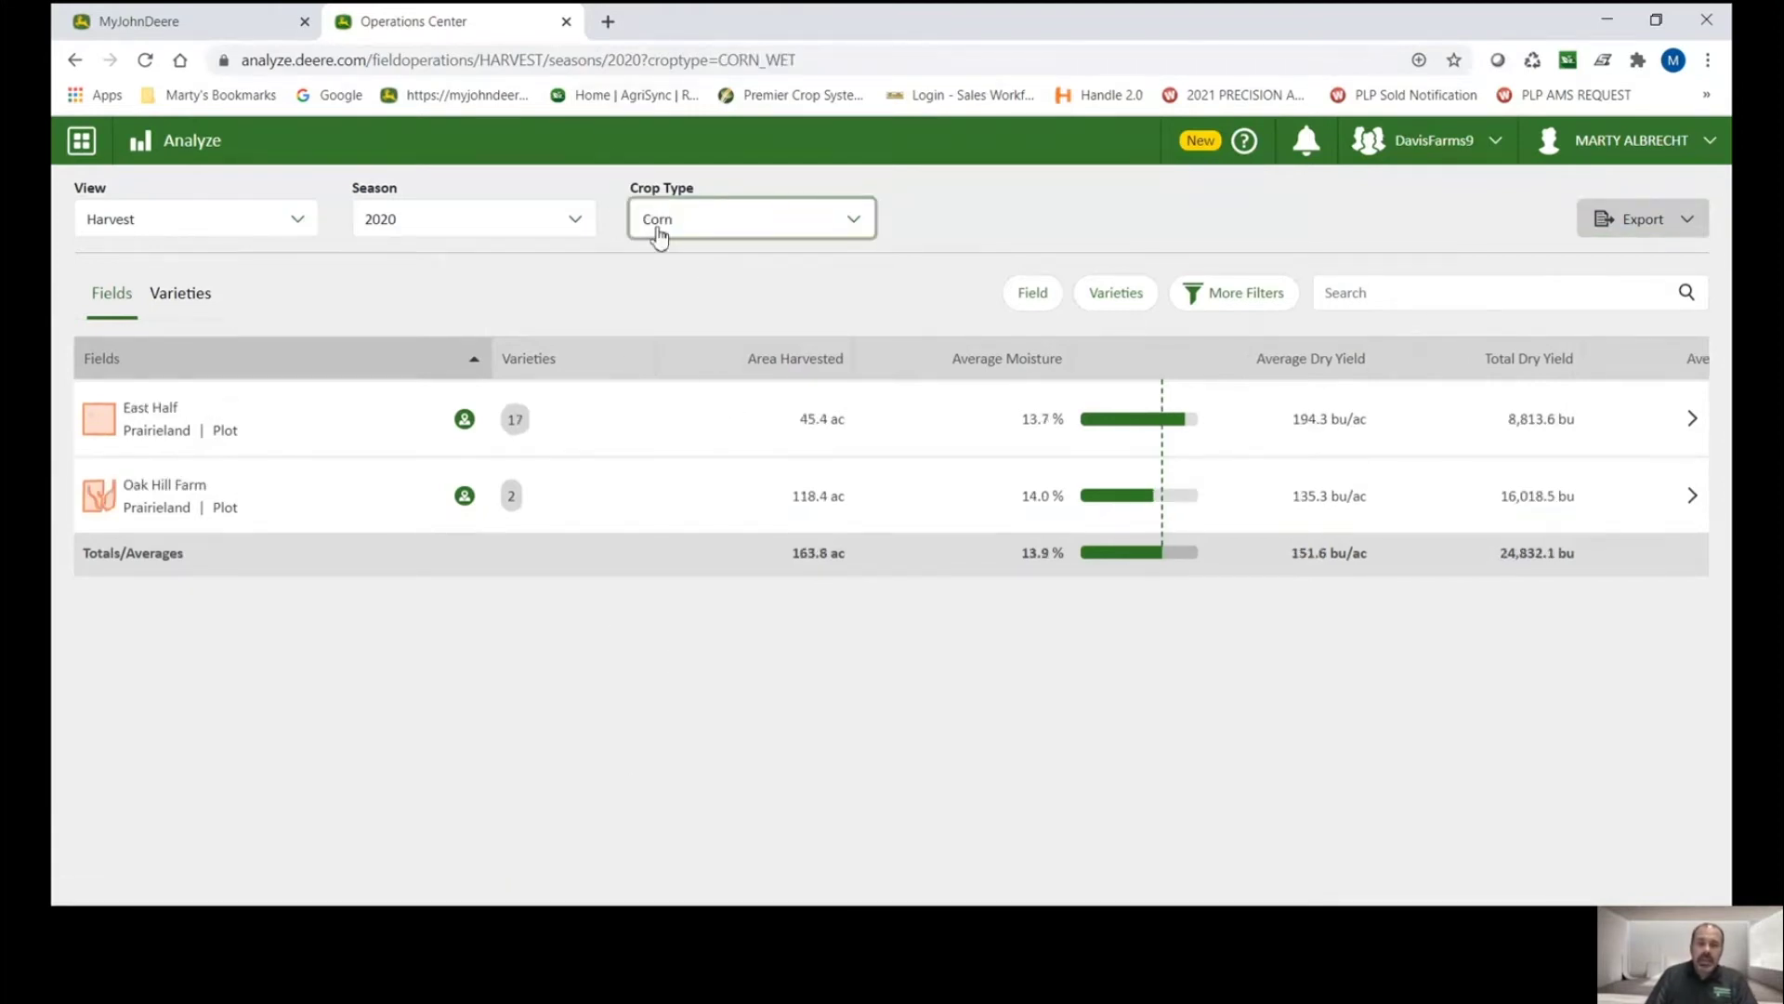
pyautogui.click(1640, 224)
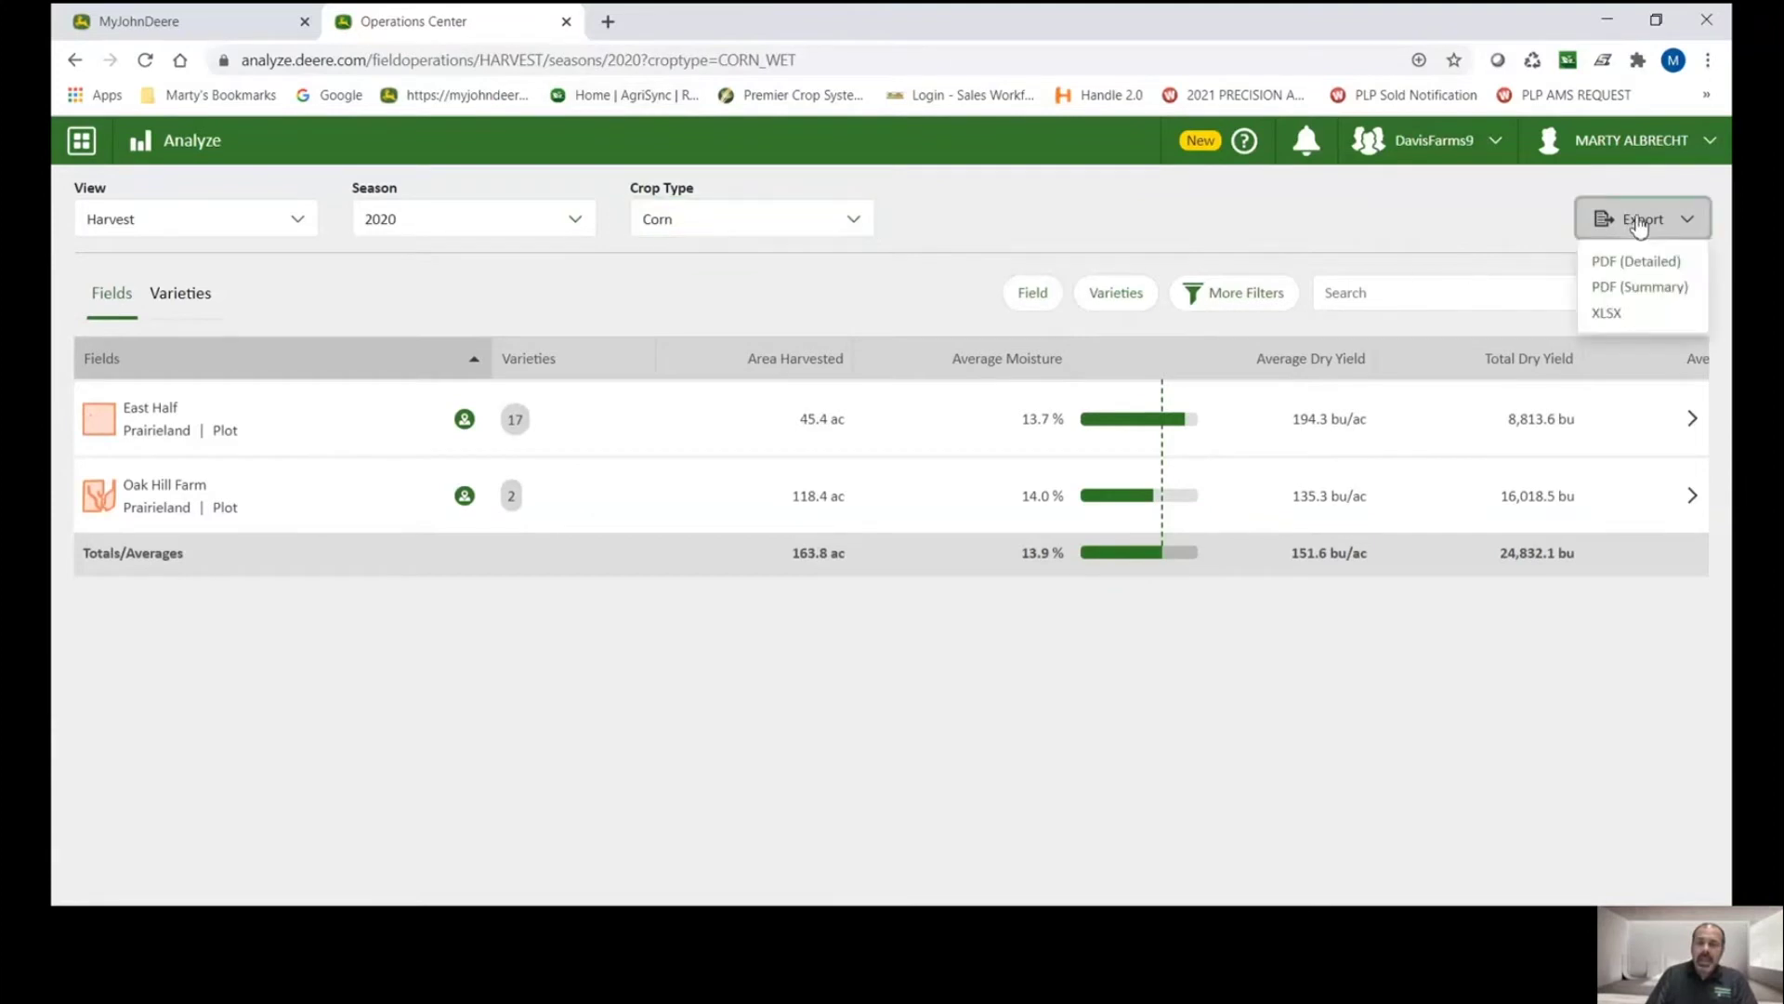
pyautogui.click(1668, 319)
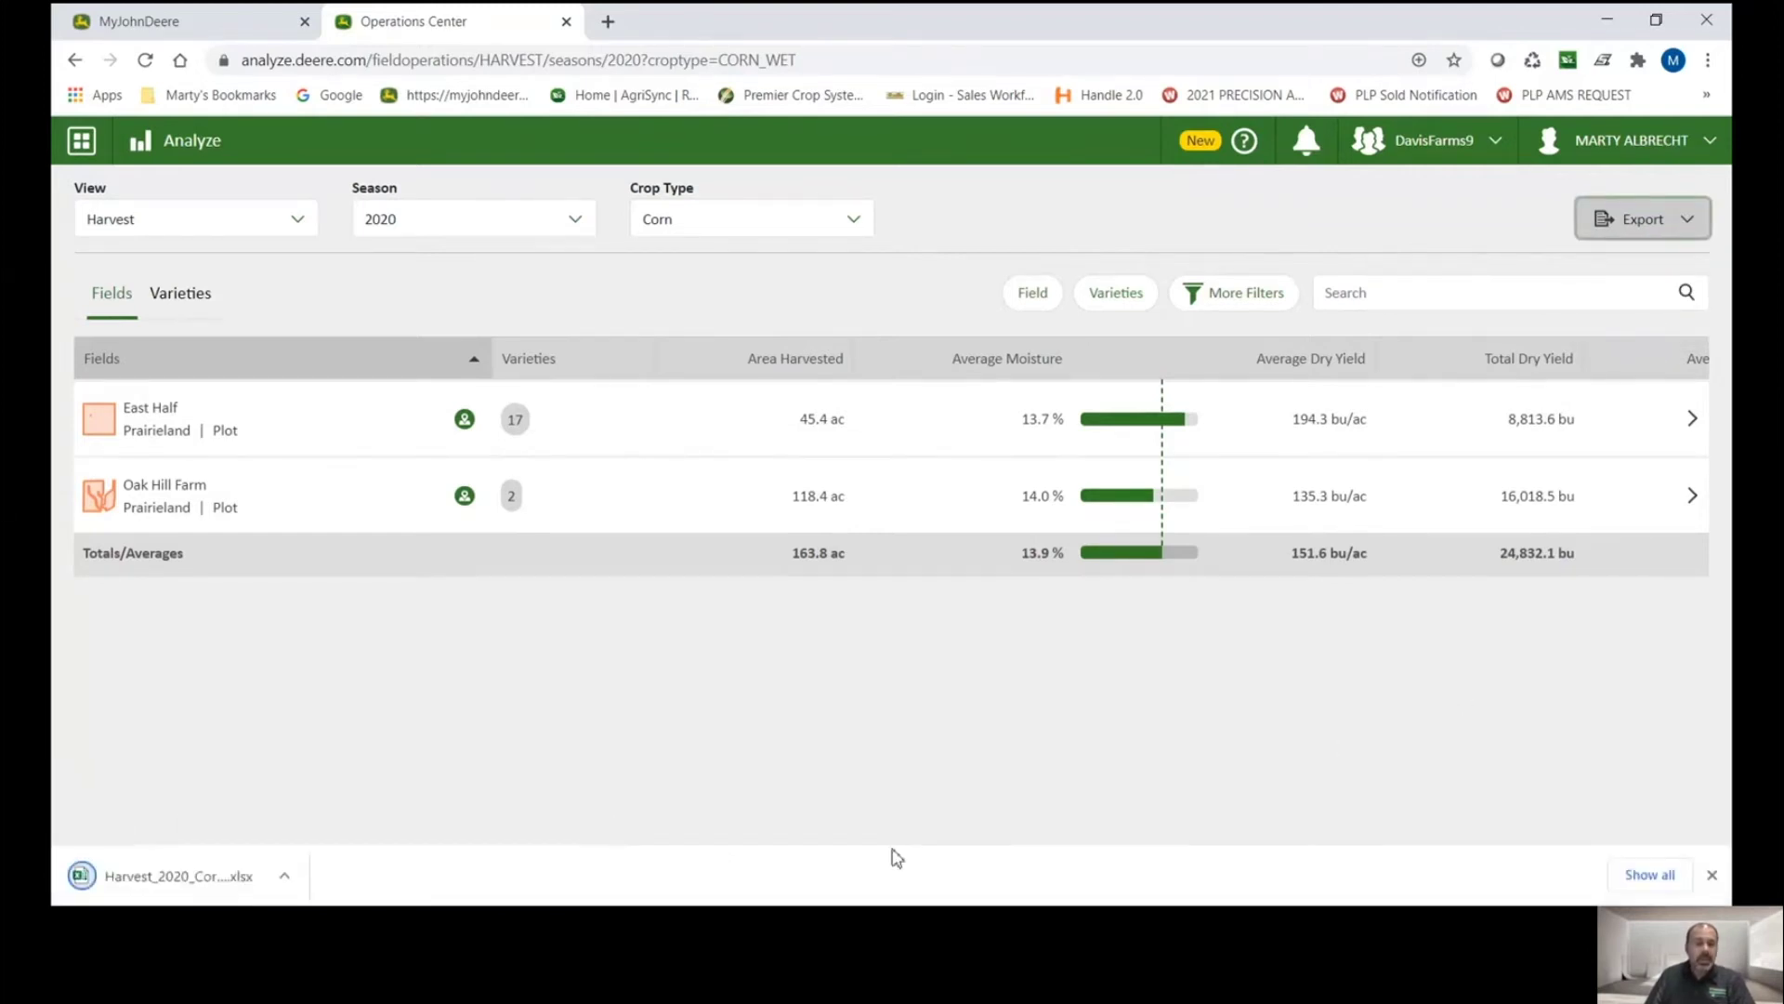
pyautogui.click(199, 893)
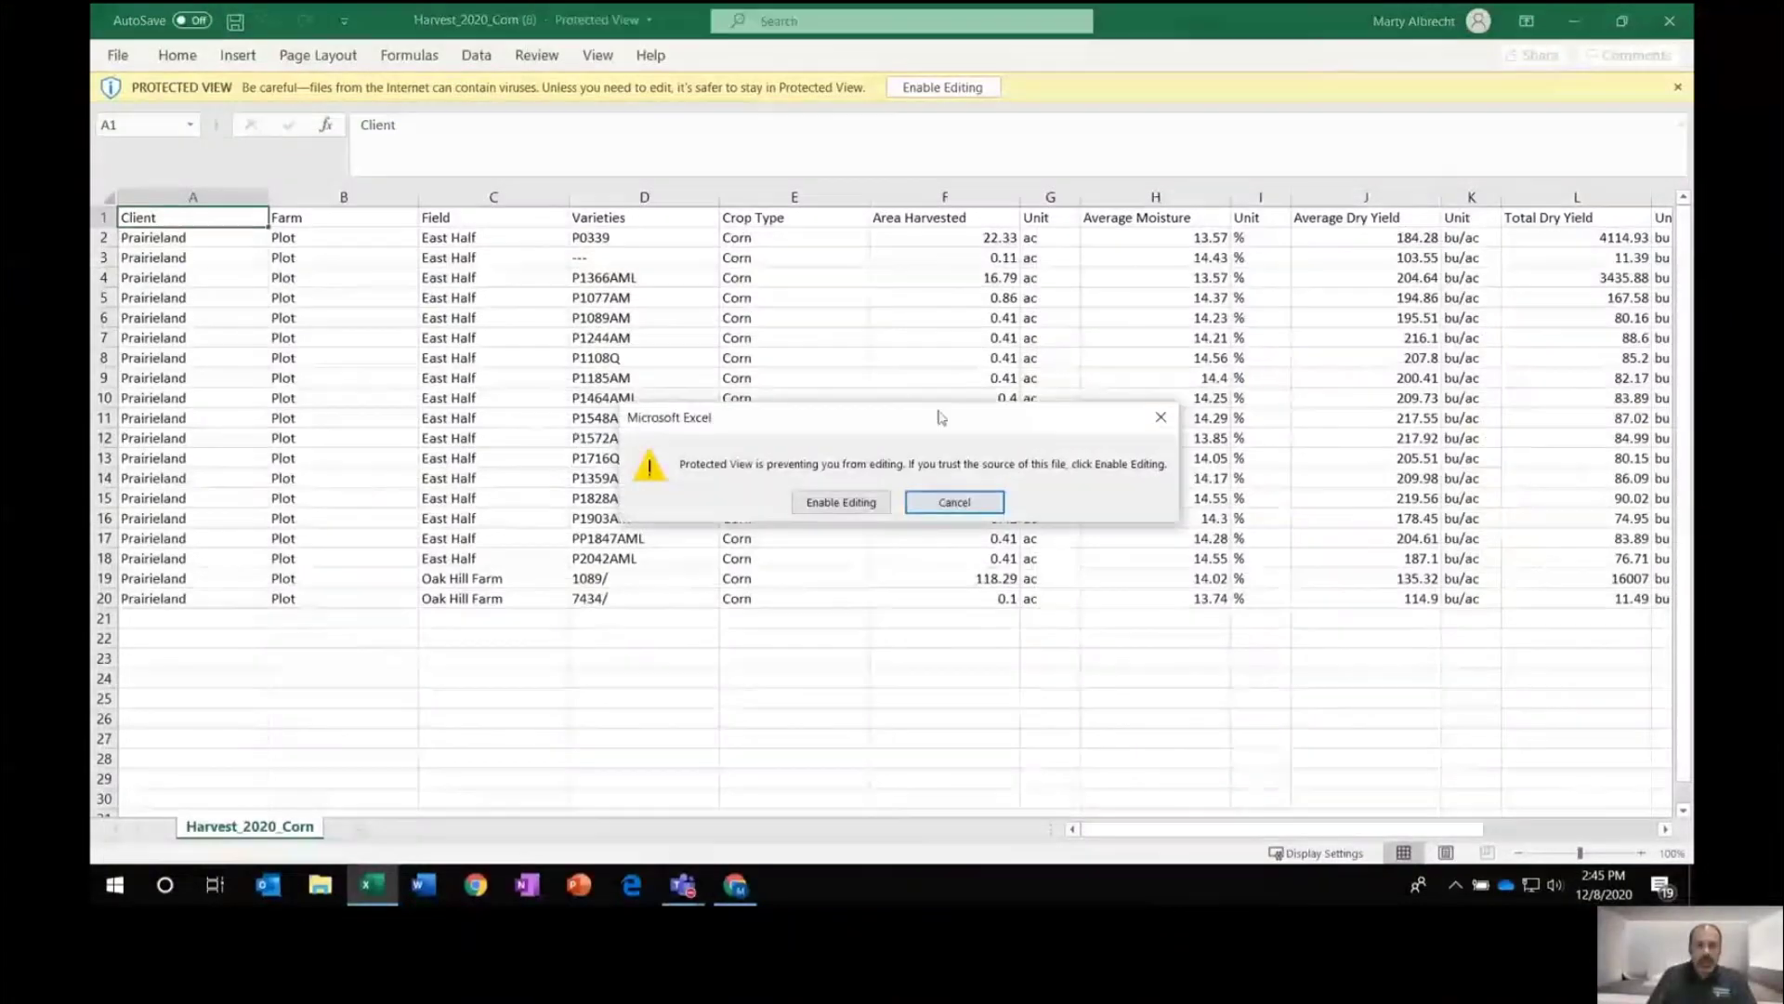
pyautogui.click(954, 502)
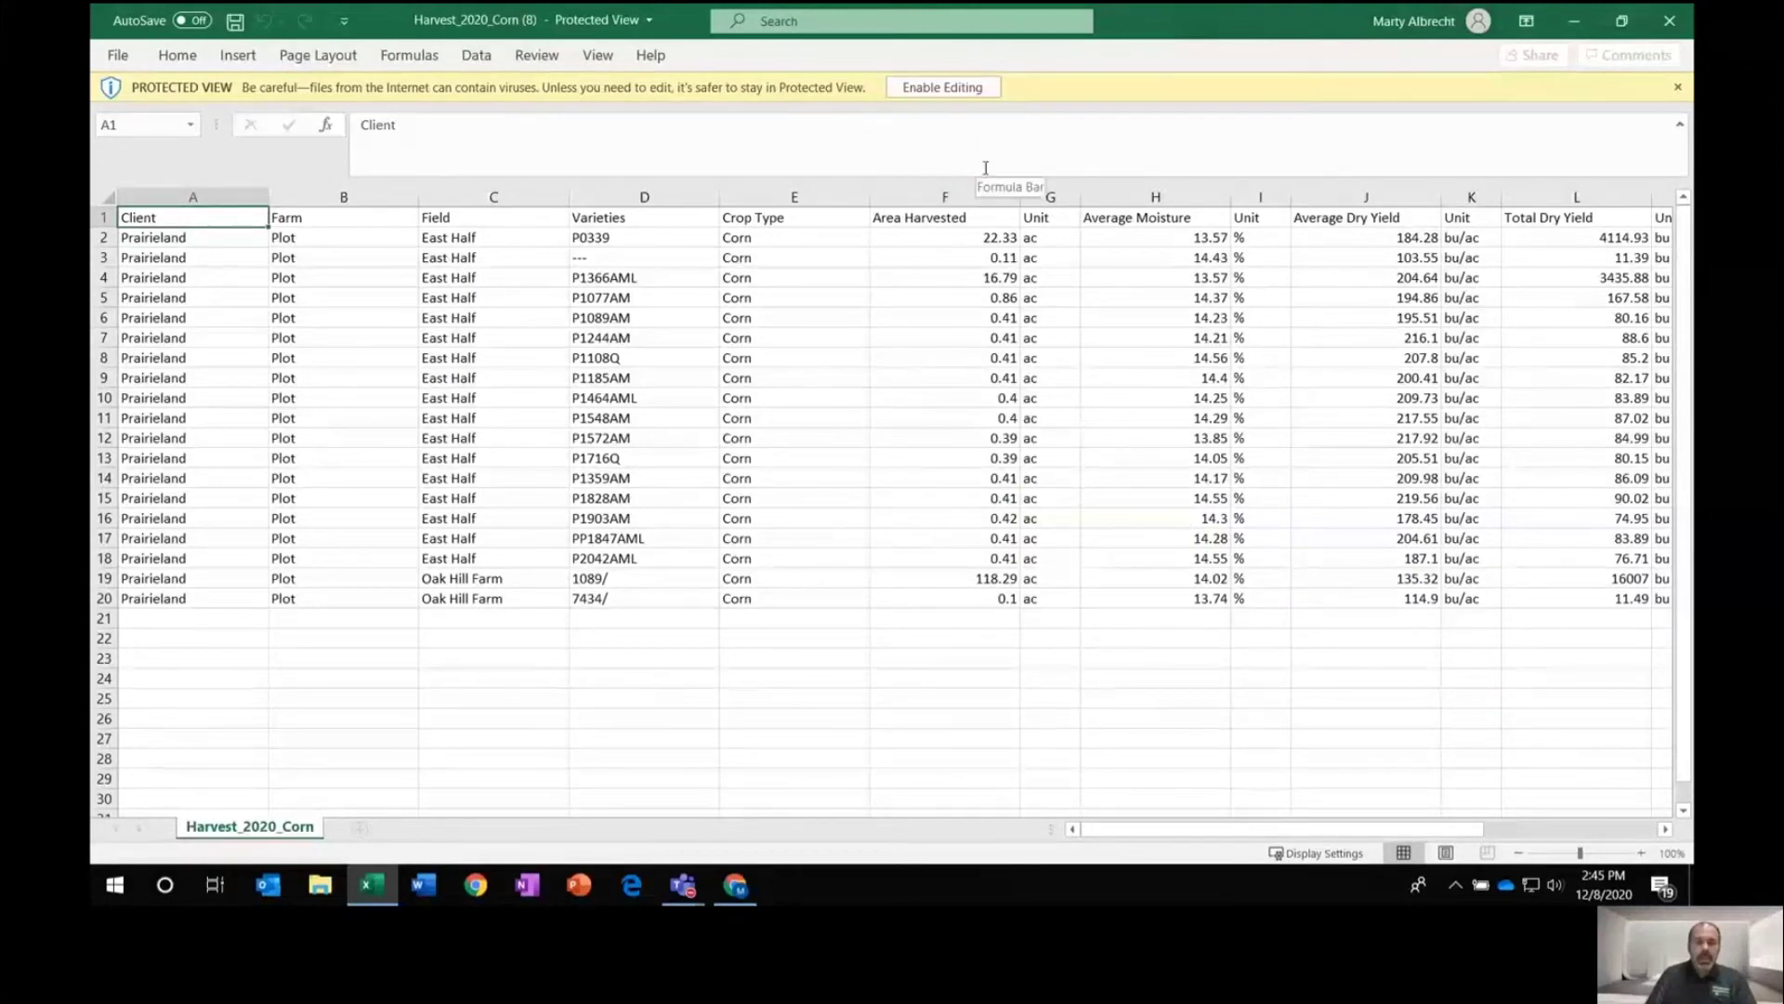
# Step: Enable editing, add header-row filters, and filter the Field column to East Half only
pyautogui.click(950, 86)
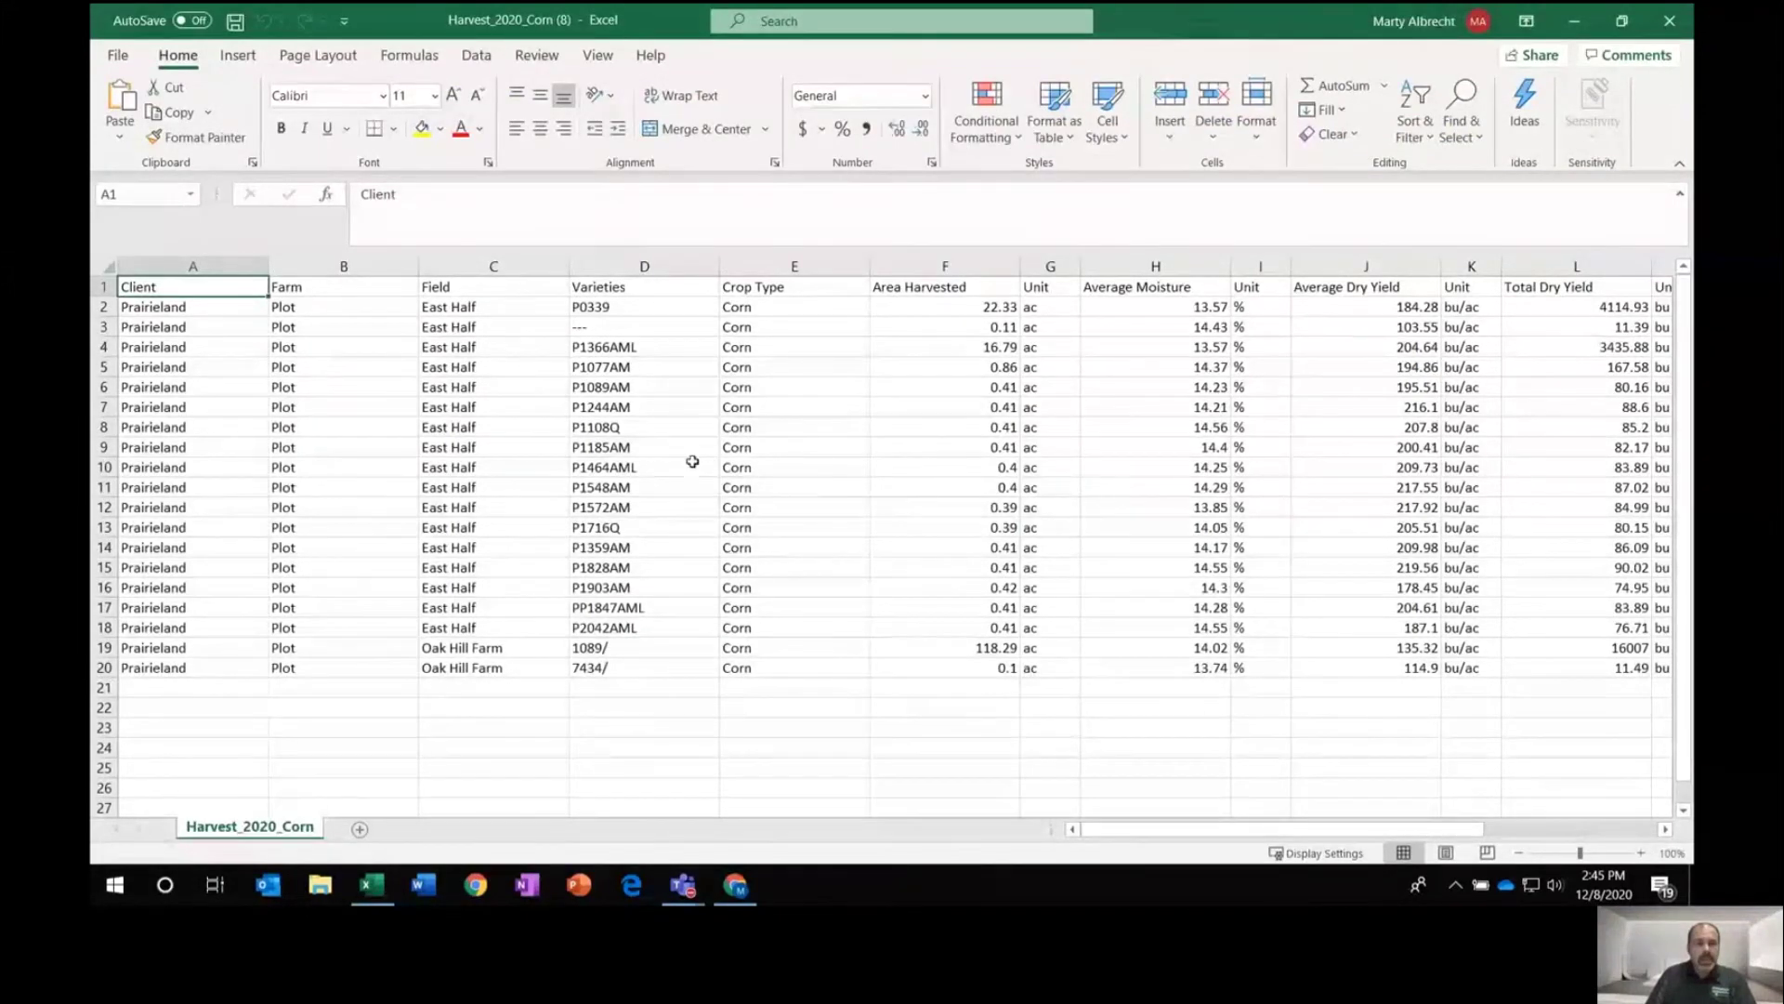
pyautogui.click(477, 56)
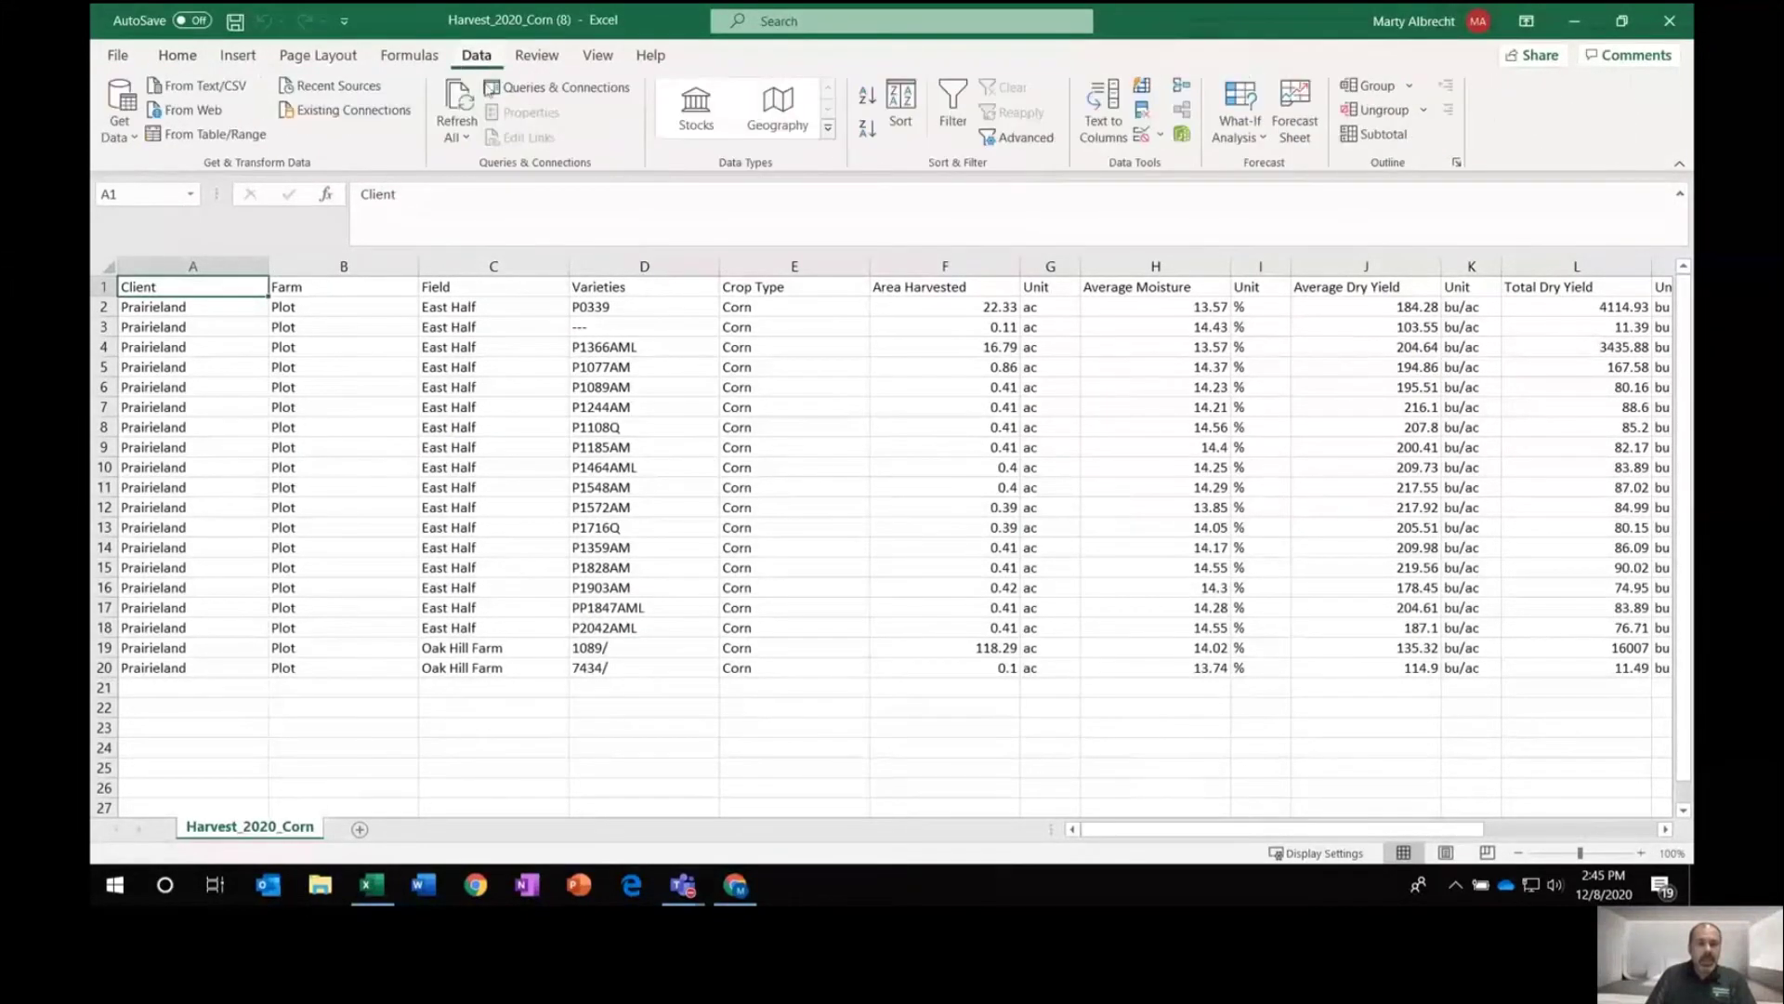
pyautogui.click(958, 121)
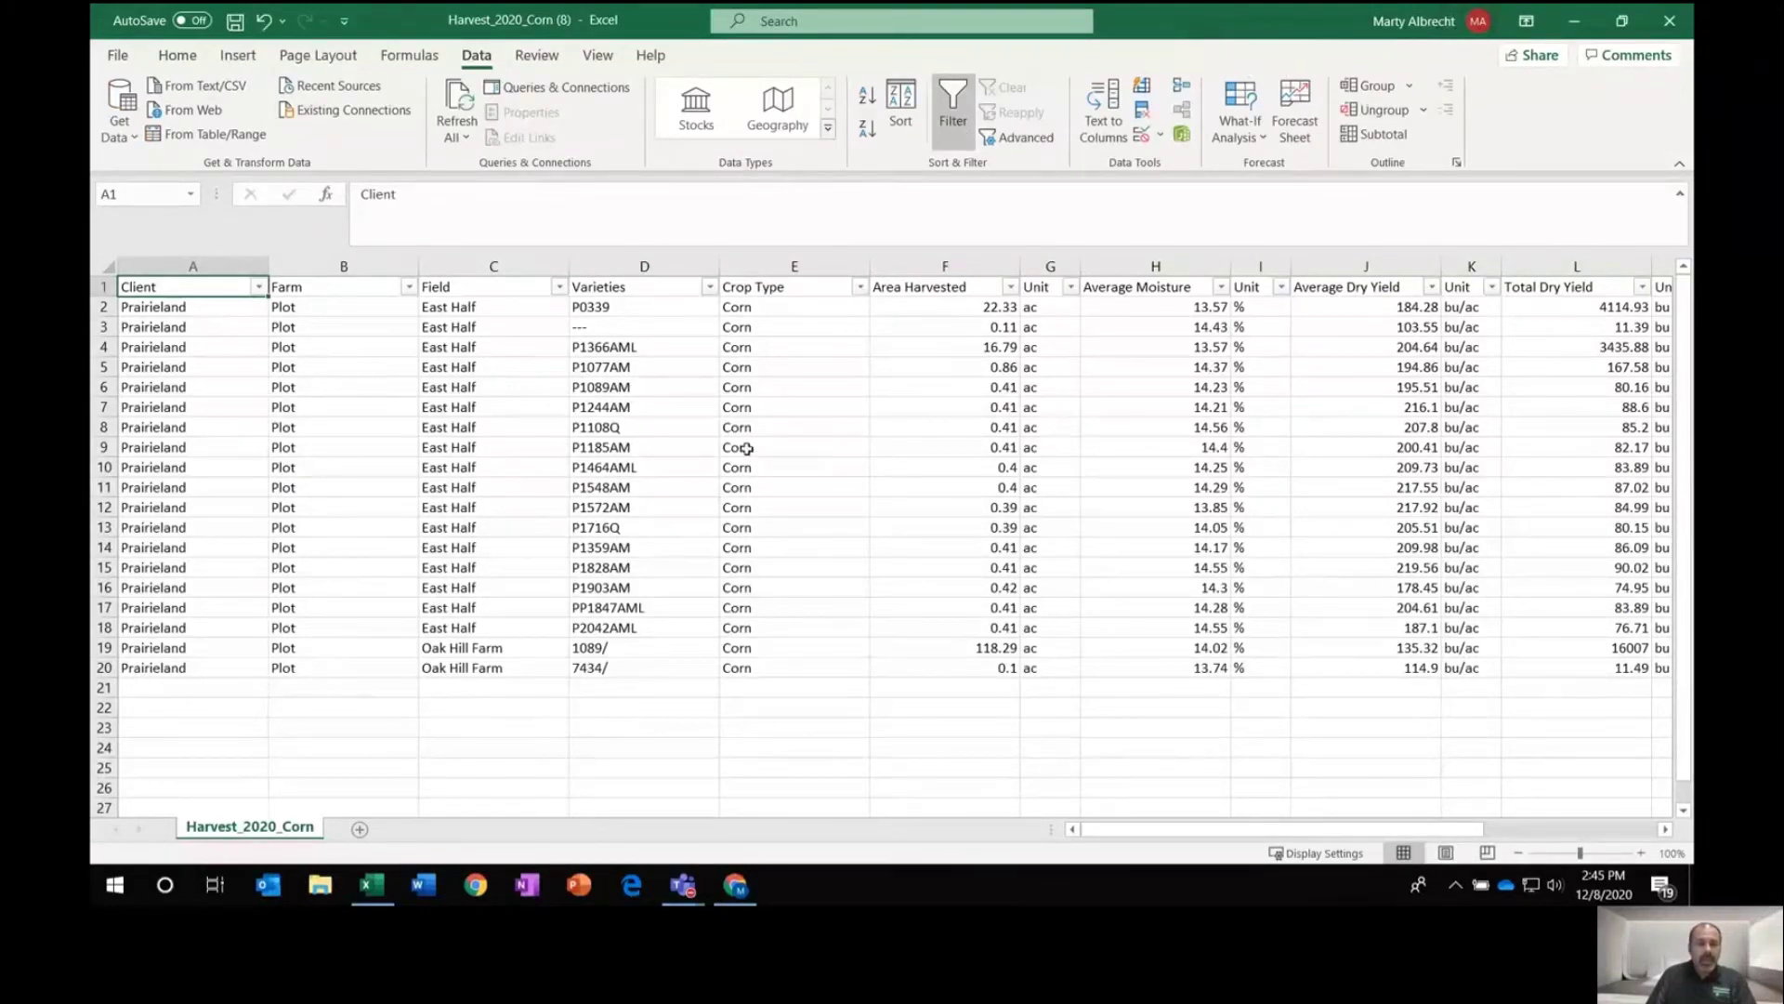
pyautogui.click(560, 287)
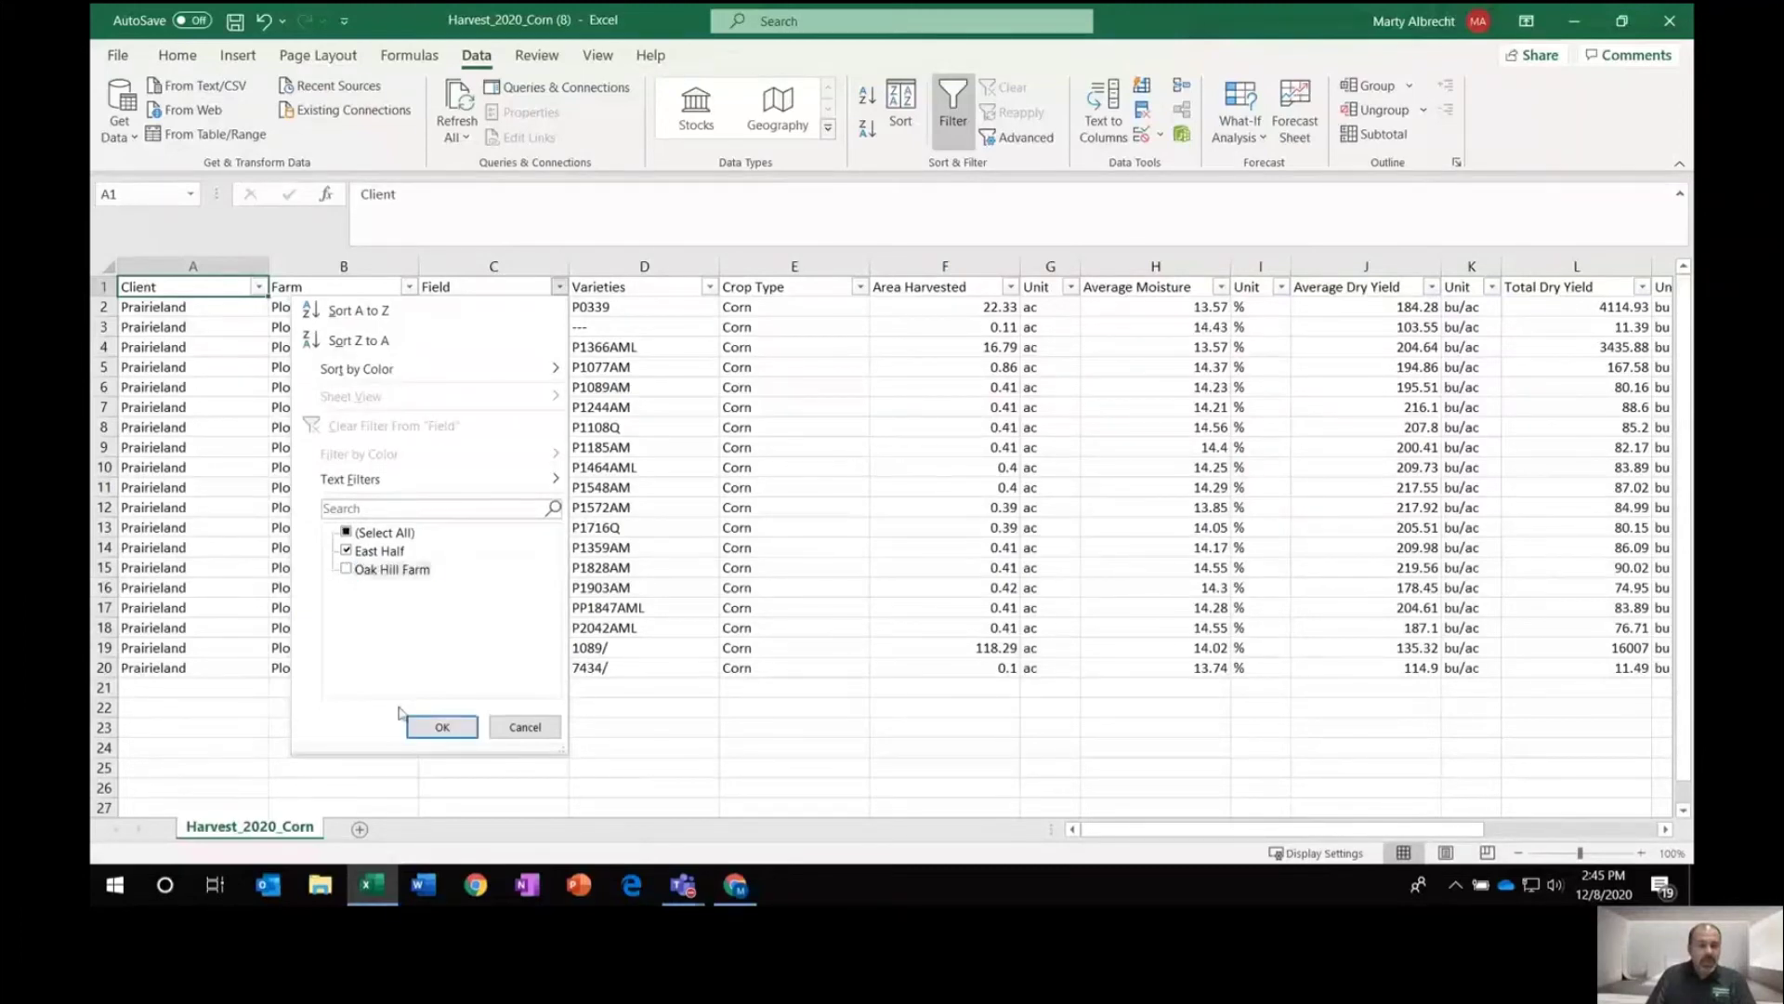
pyautogui.click(442, 727)
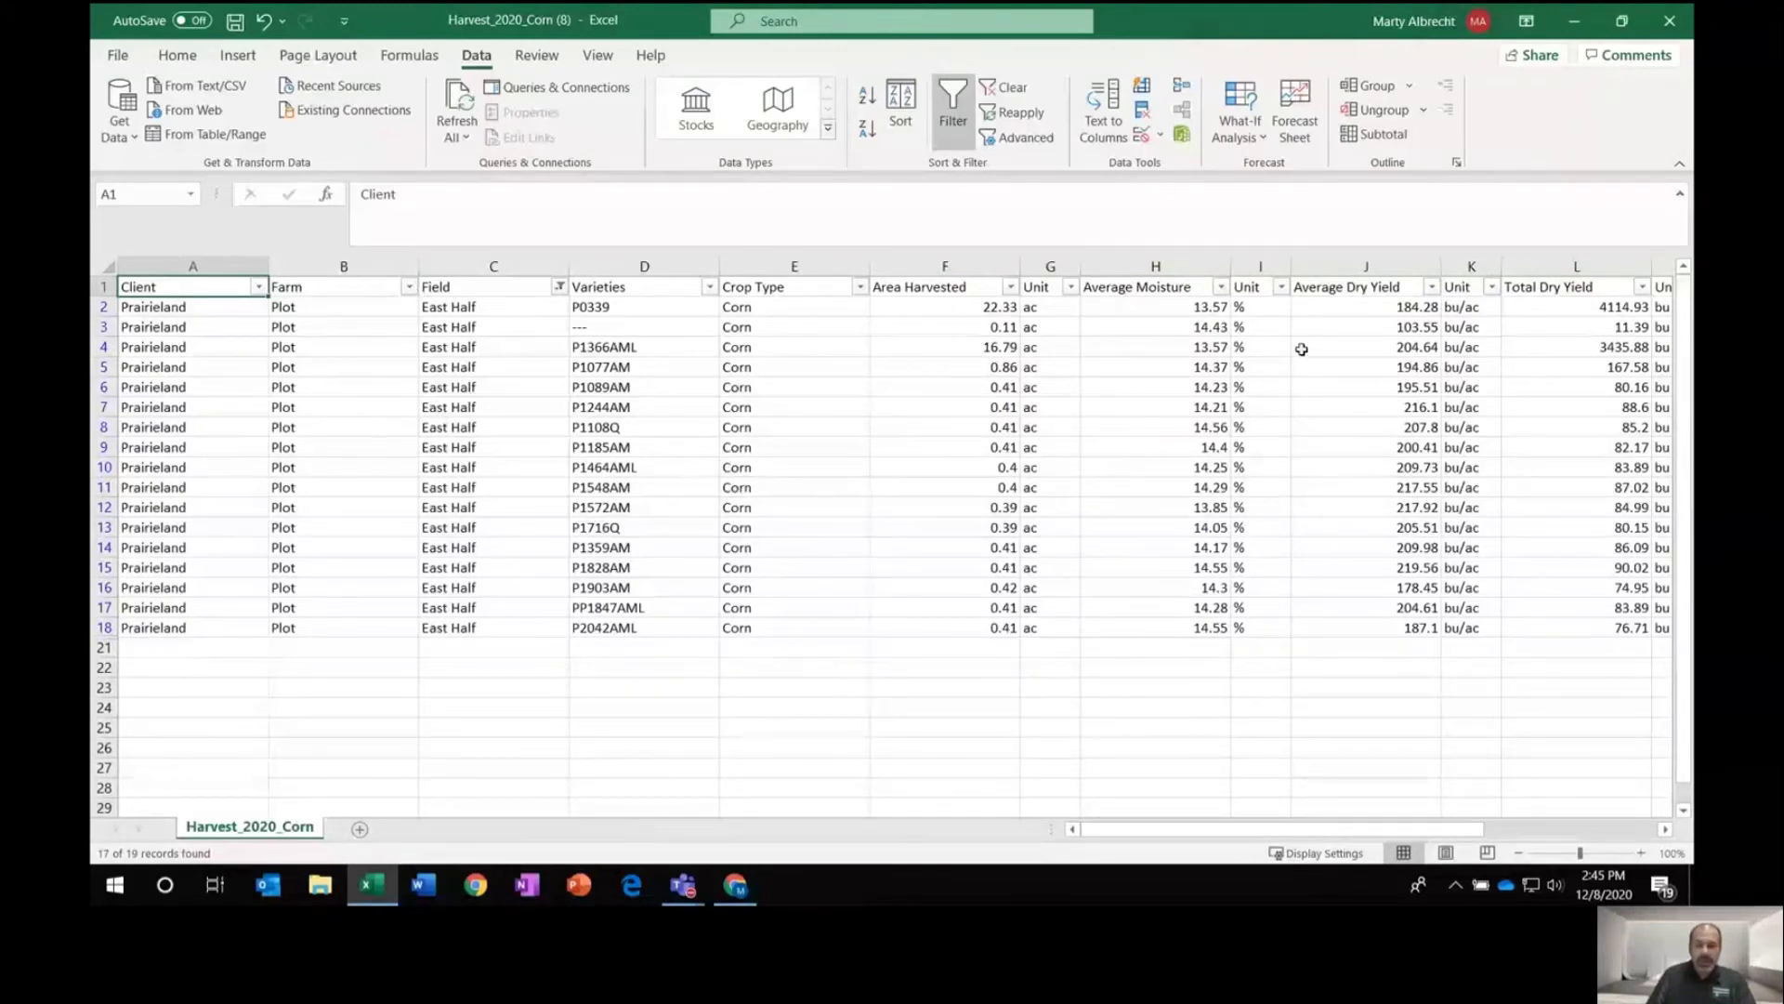
# Step: Sort rows by Average Dry Yield largest to smallest, then close the workbook without saving
pyautogui.click(1432, 287)
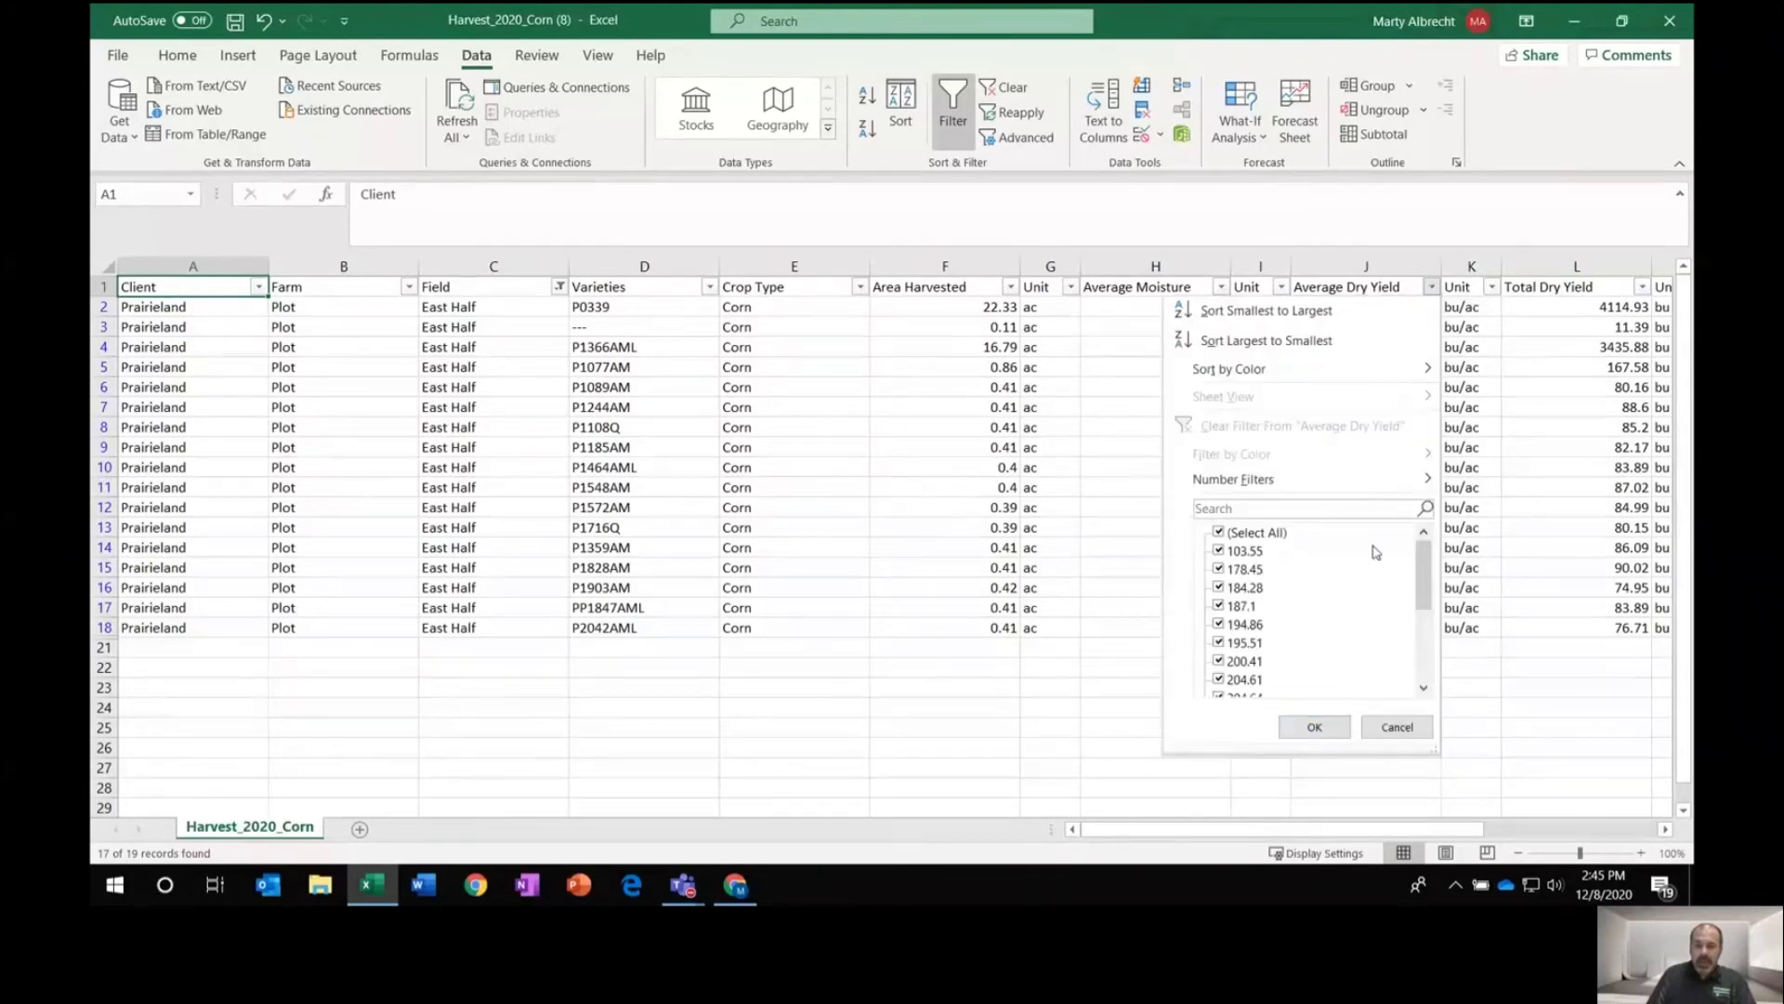
pyautogui.click(1315, 342)
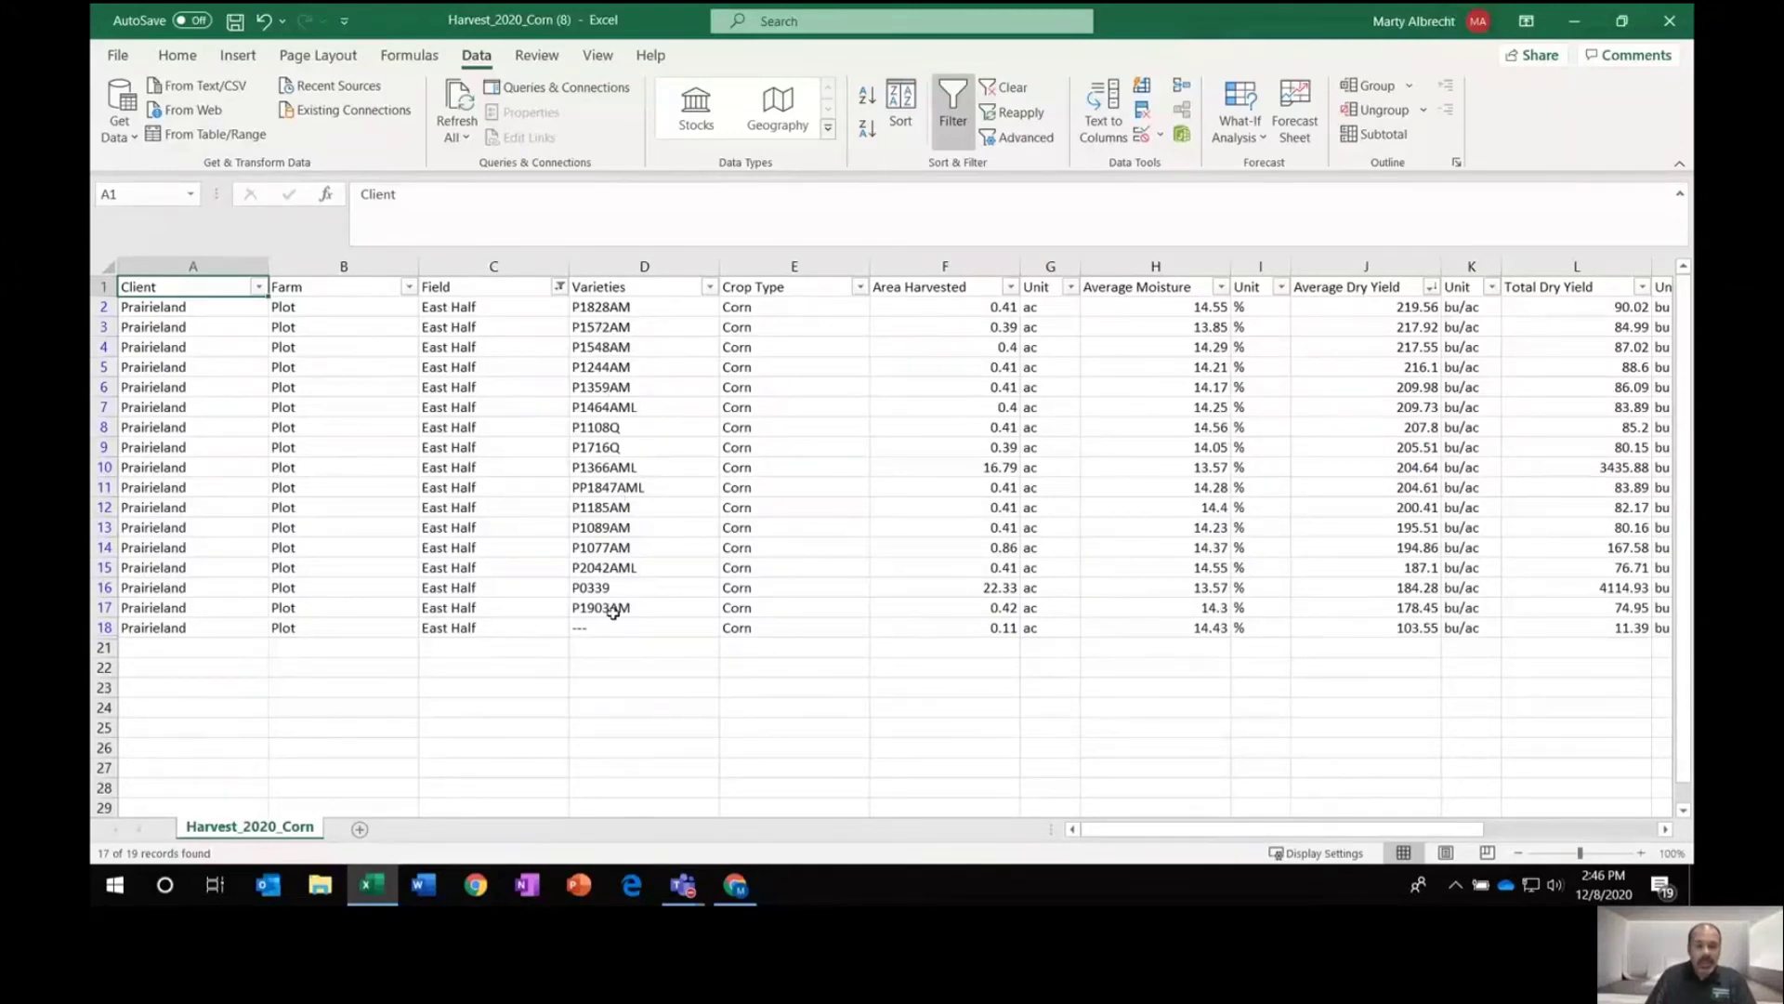
pyautogui.click(1670, 25)
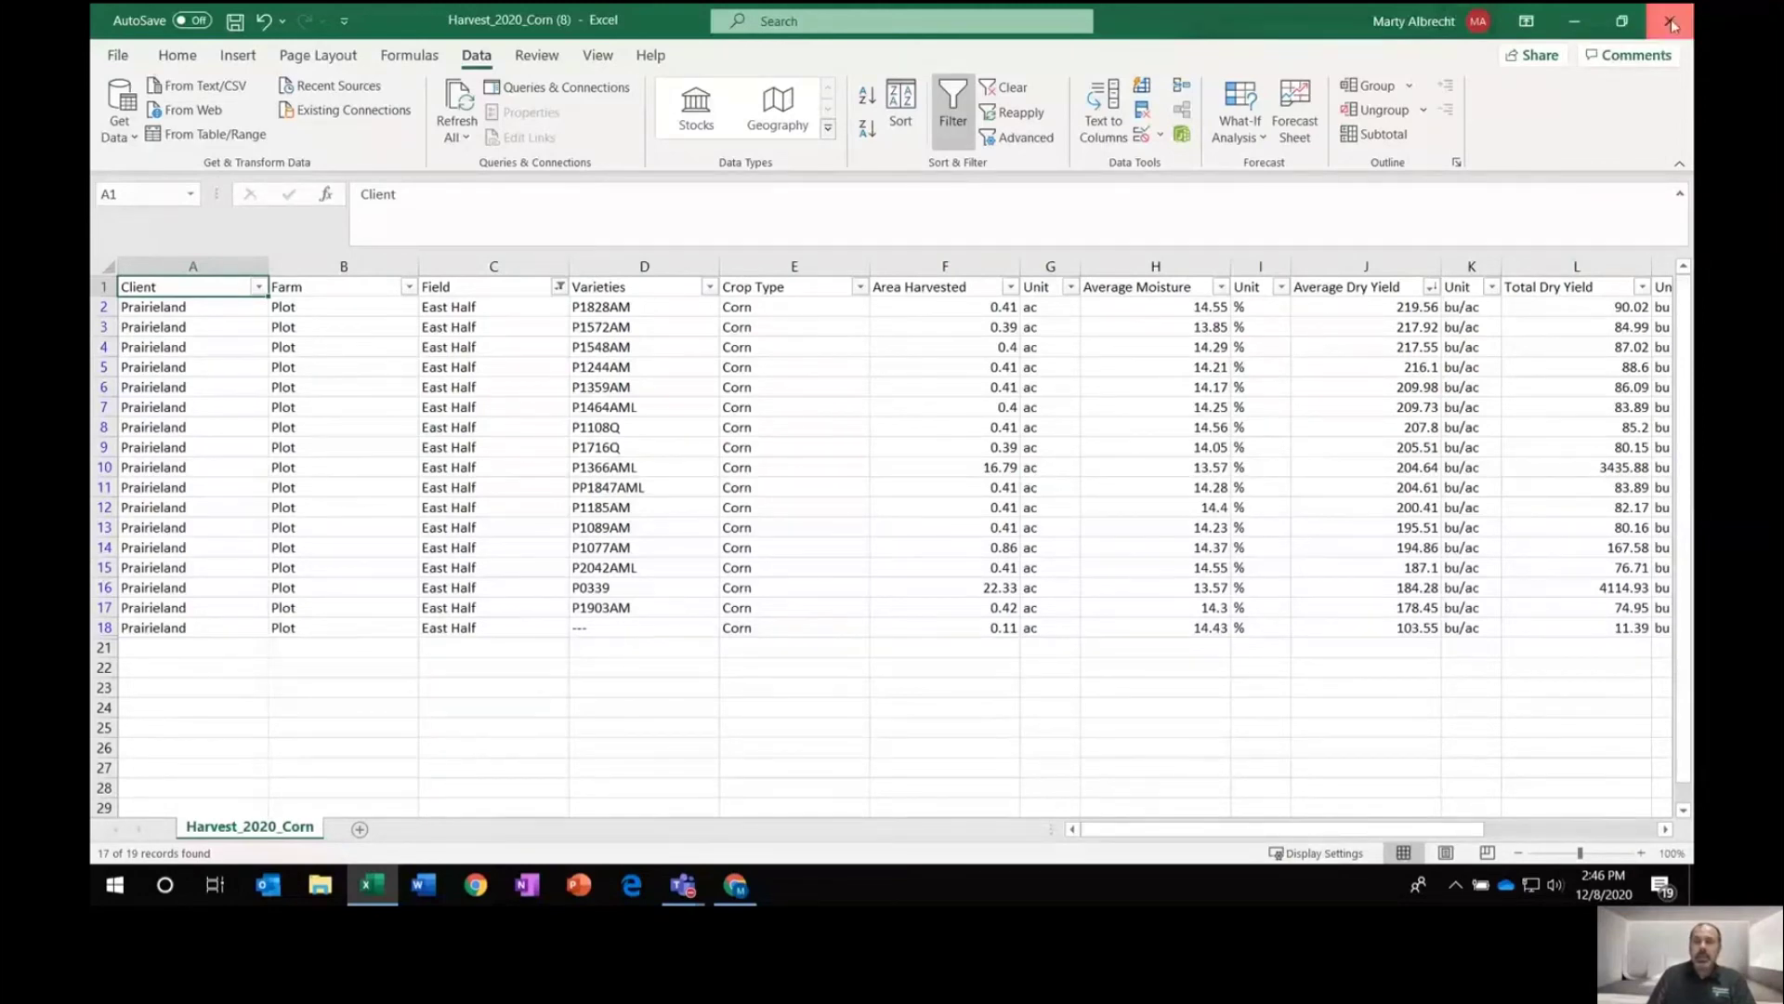
pyautogui.click(900, 470)
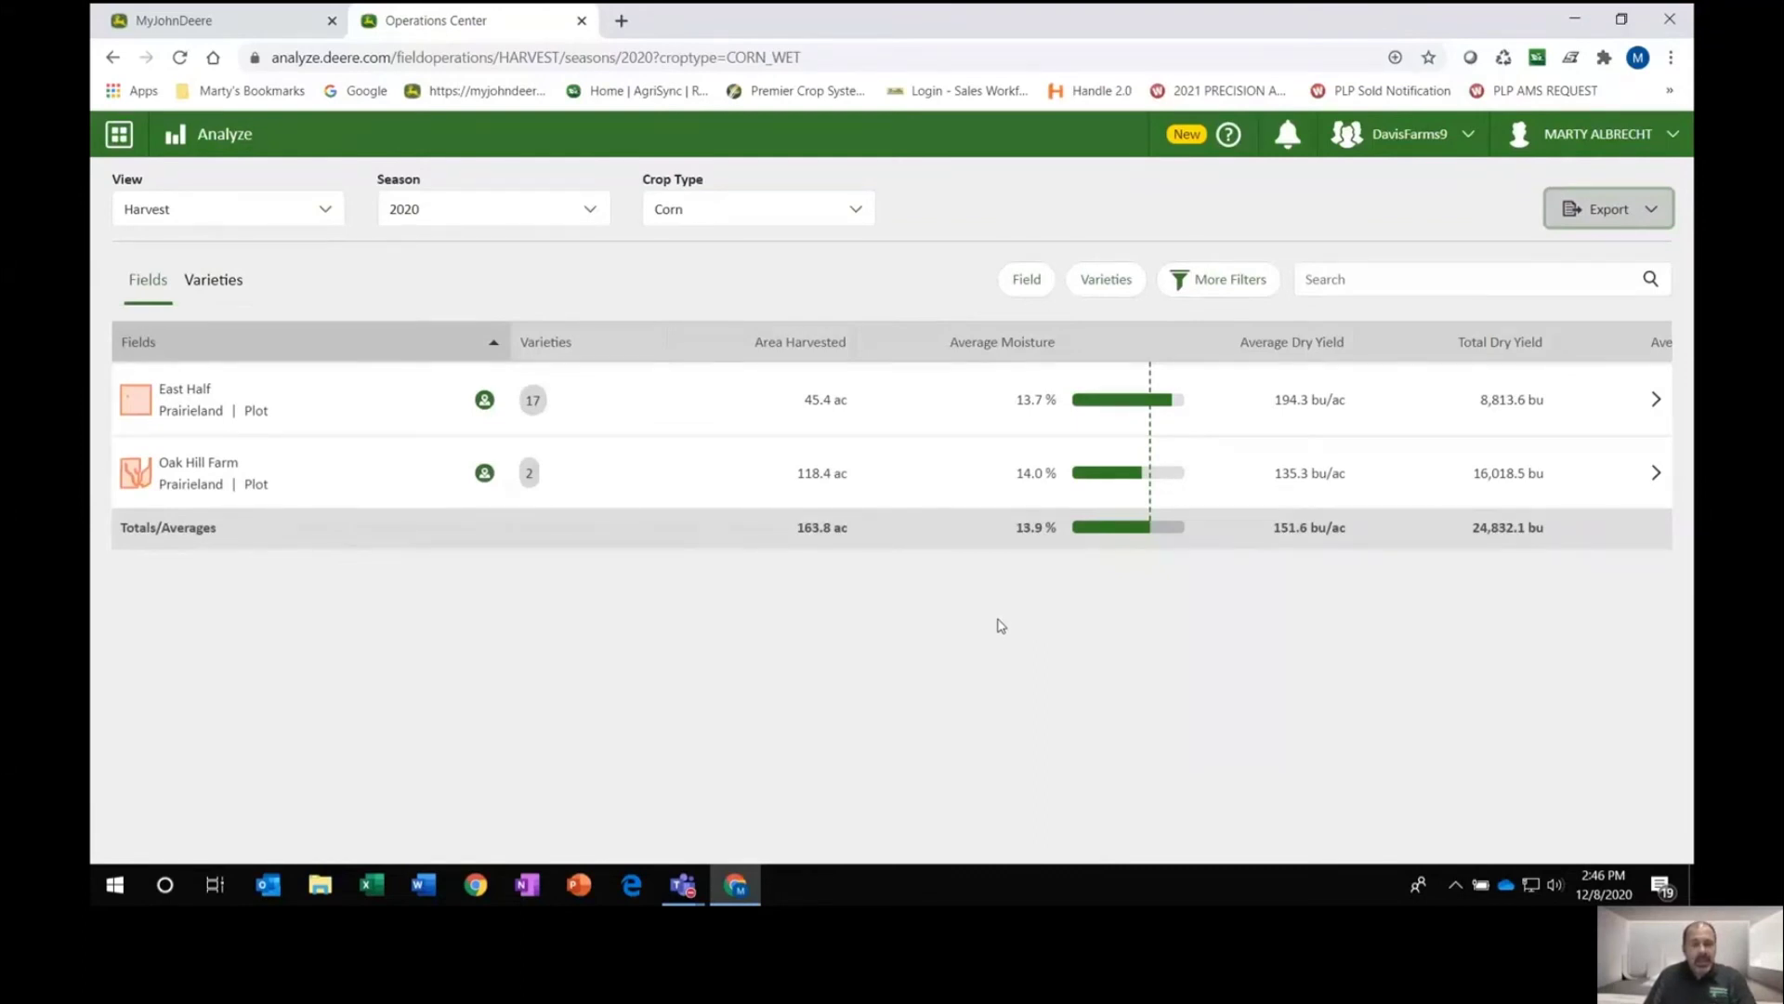
# Step: Switch the operations view to Application, showing 2020 results for Bottom Field, East Half and Sec25 90ac
pyautogui.click(258, 221)
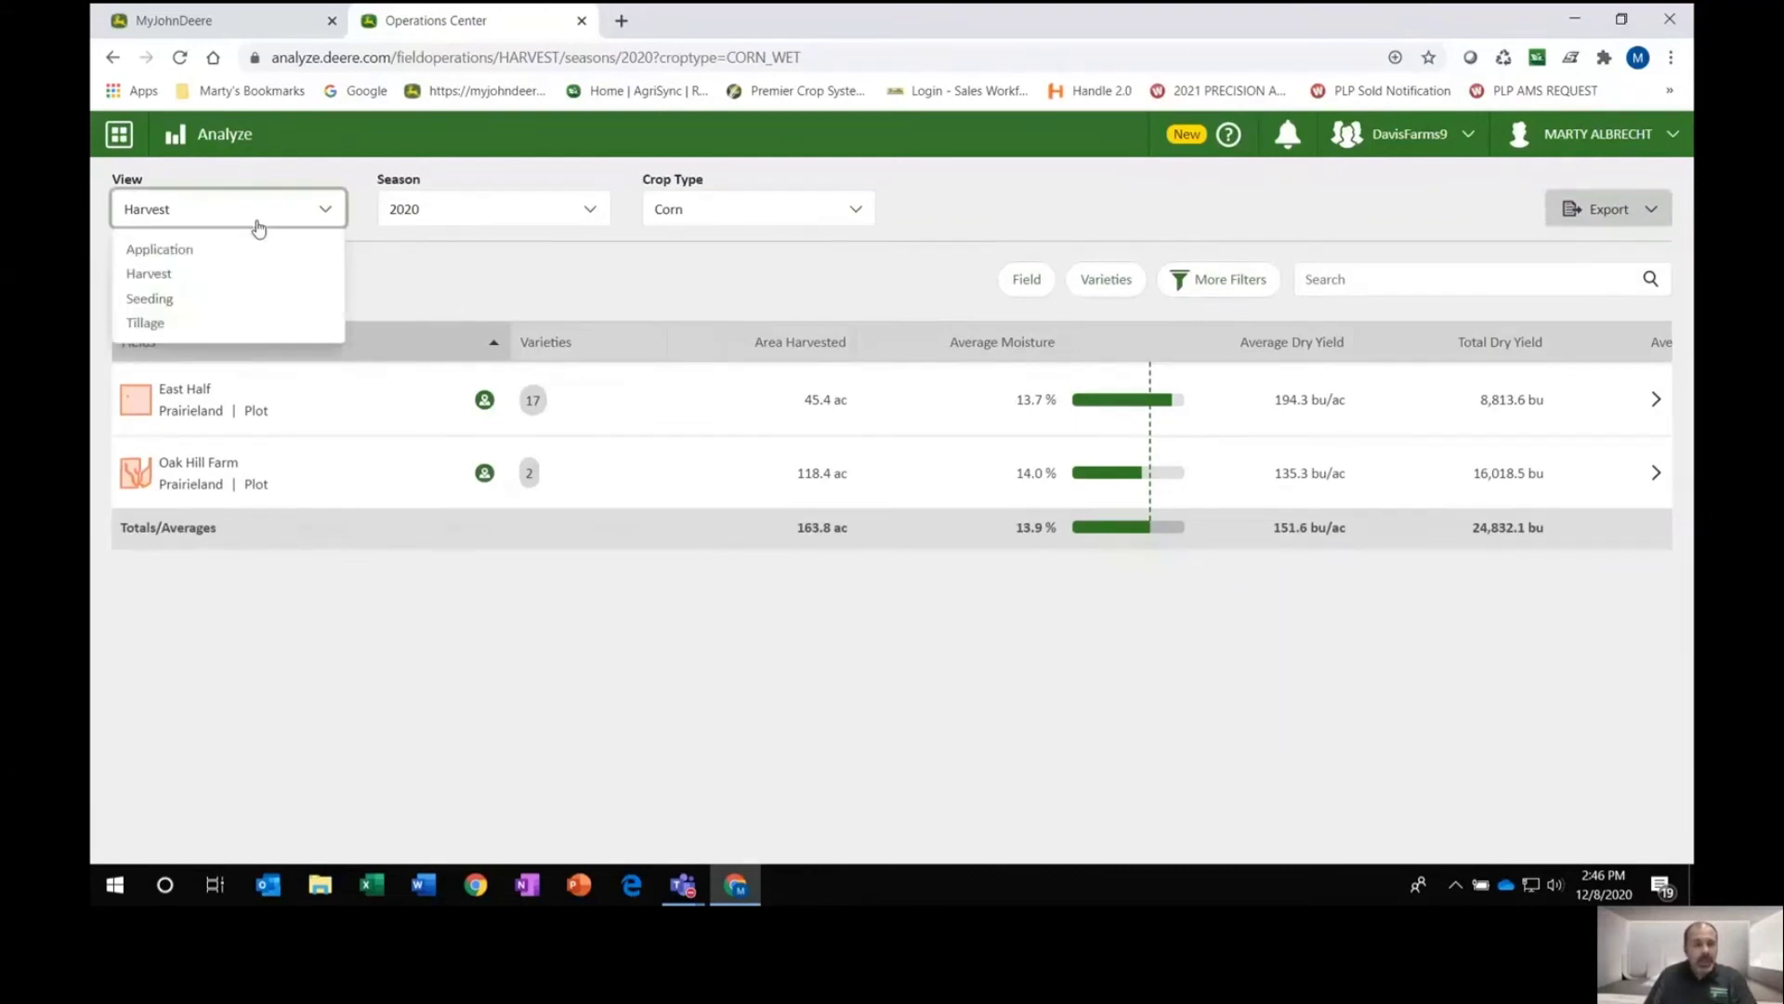
pyautogui.click(160, 249)
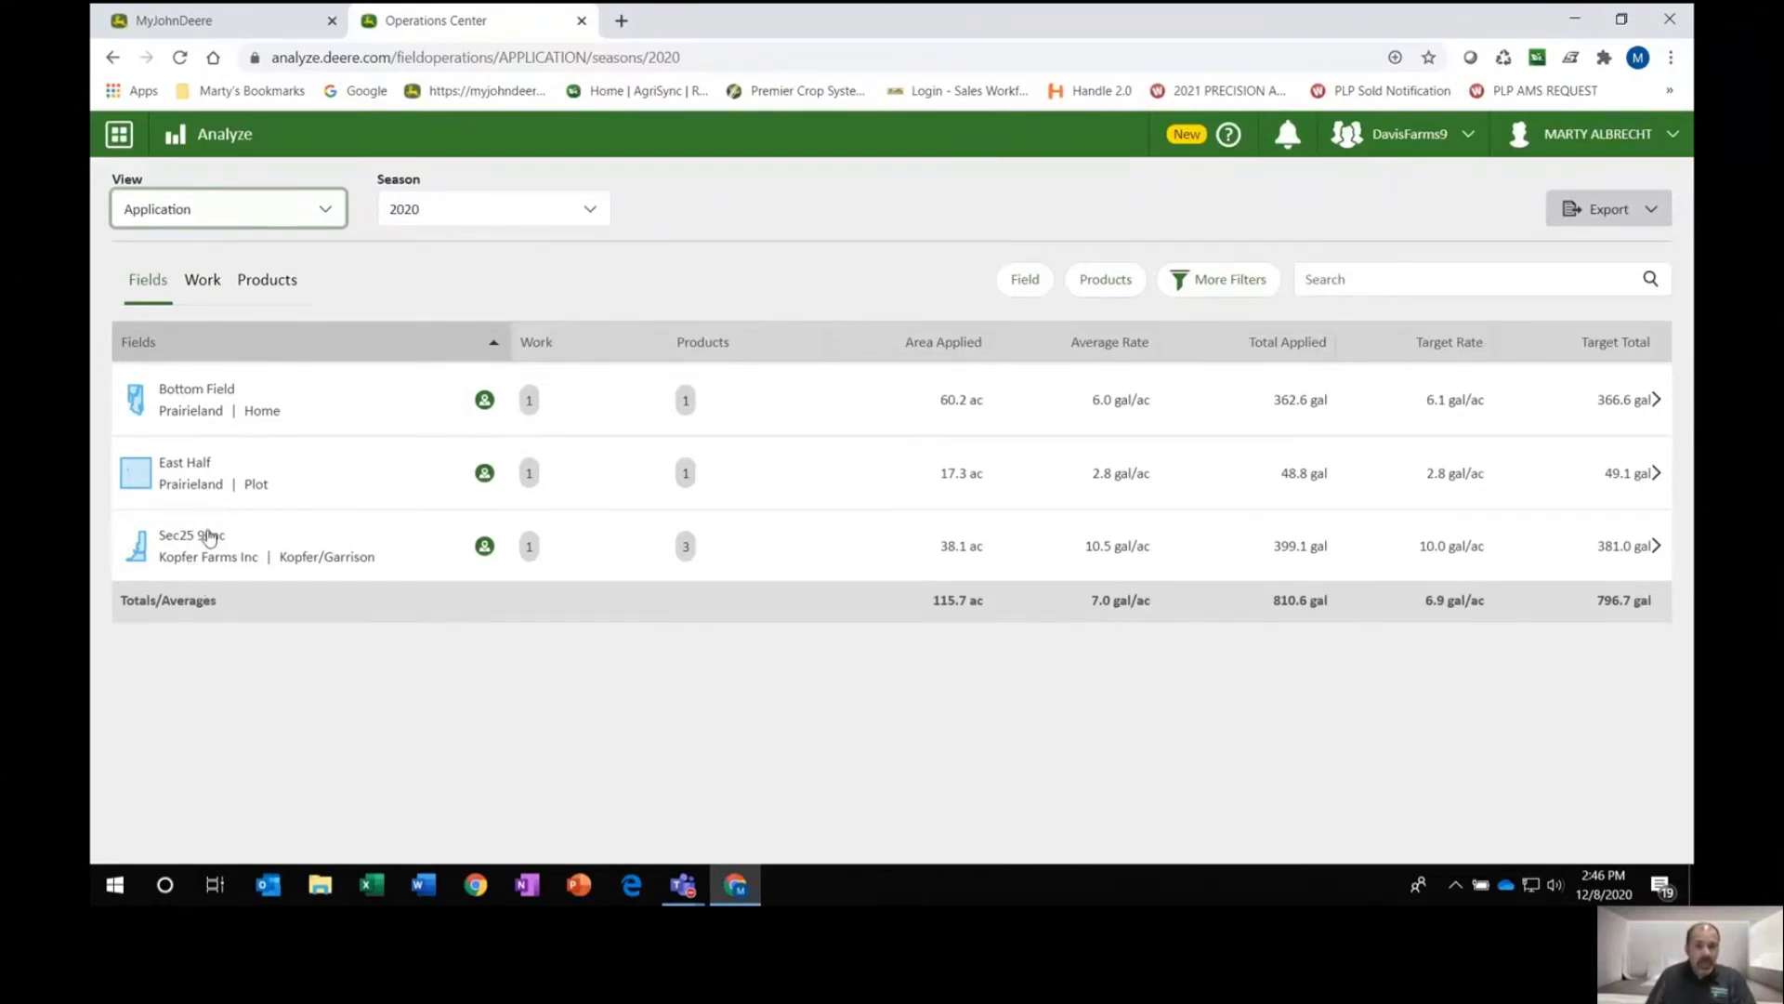
pyautogui.click(556, 210)
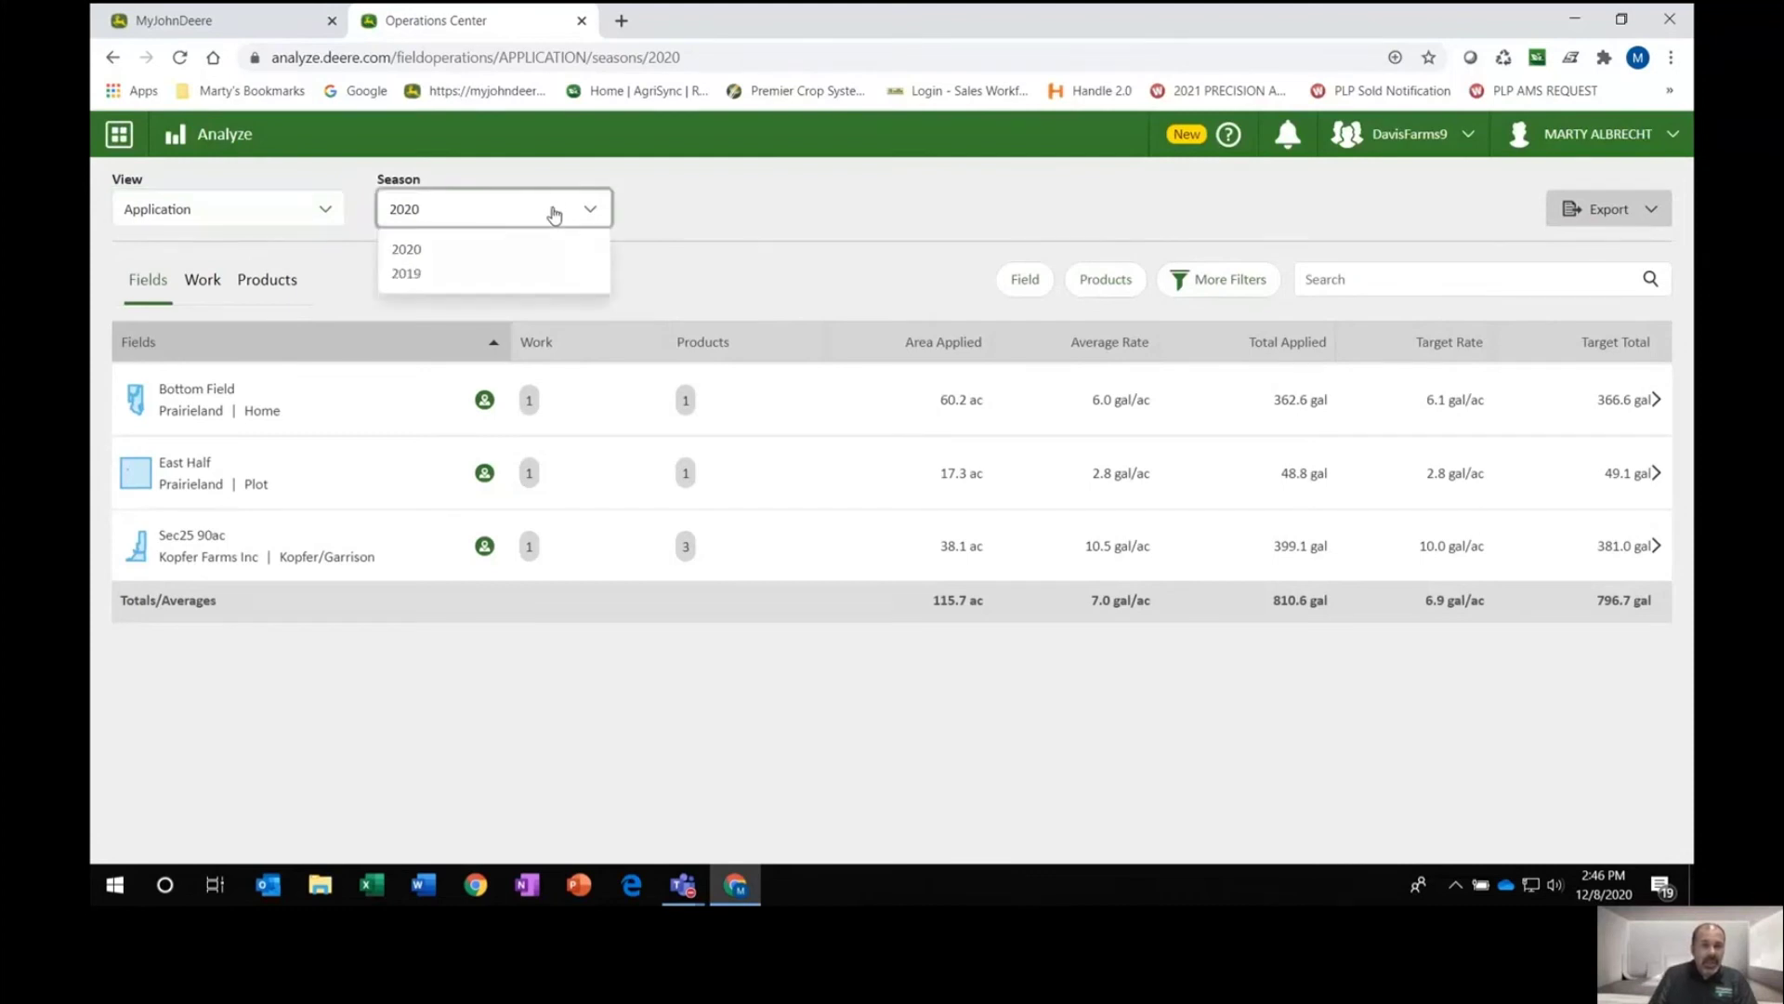
# Step: Change the season to 2019 so only South of Clay is listed, then bring up More Filters
pyautogui.click(423, 276)
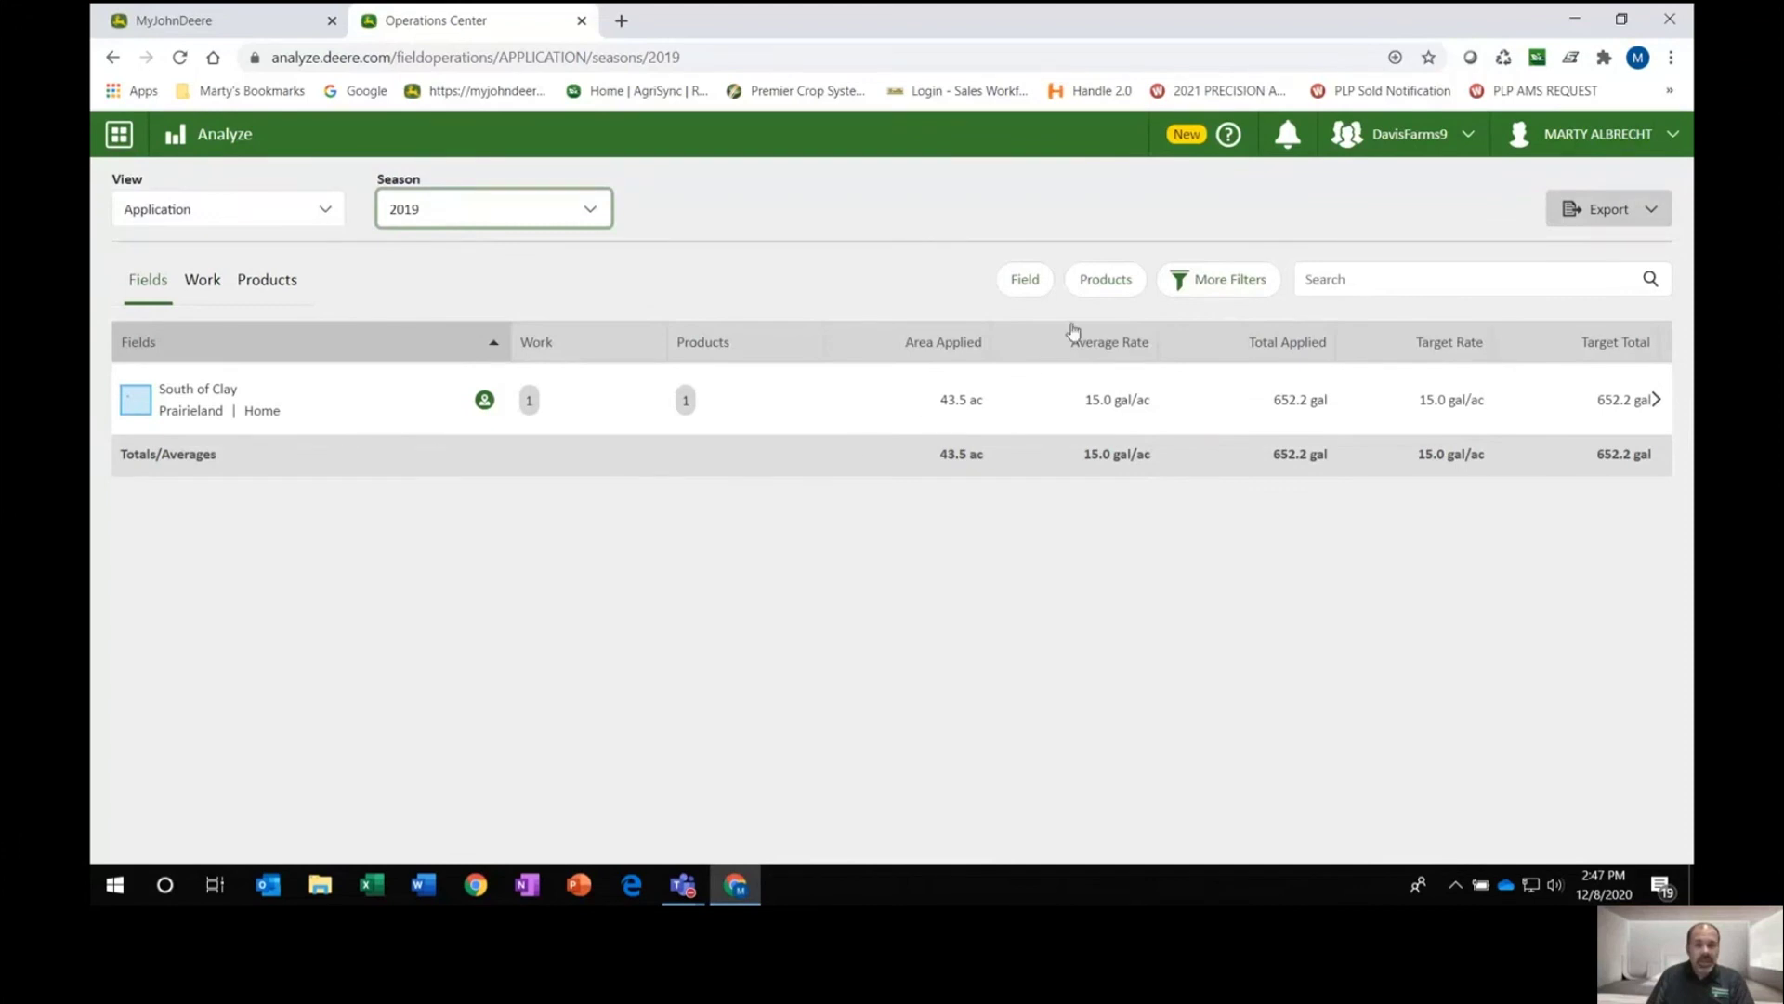
pyautogui.click(1256, 288)
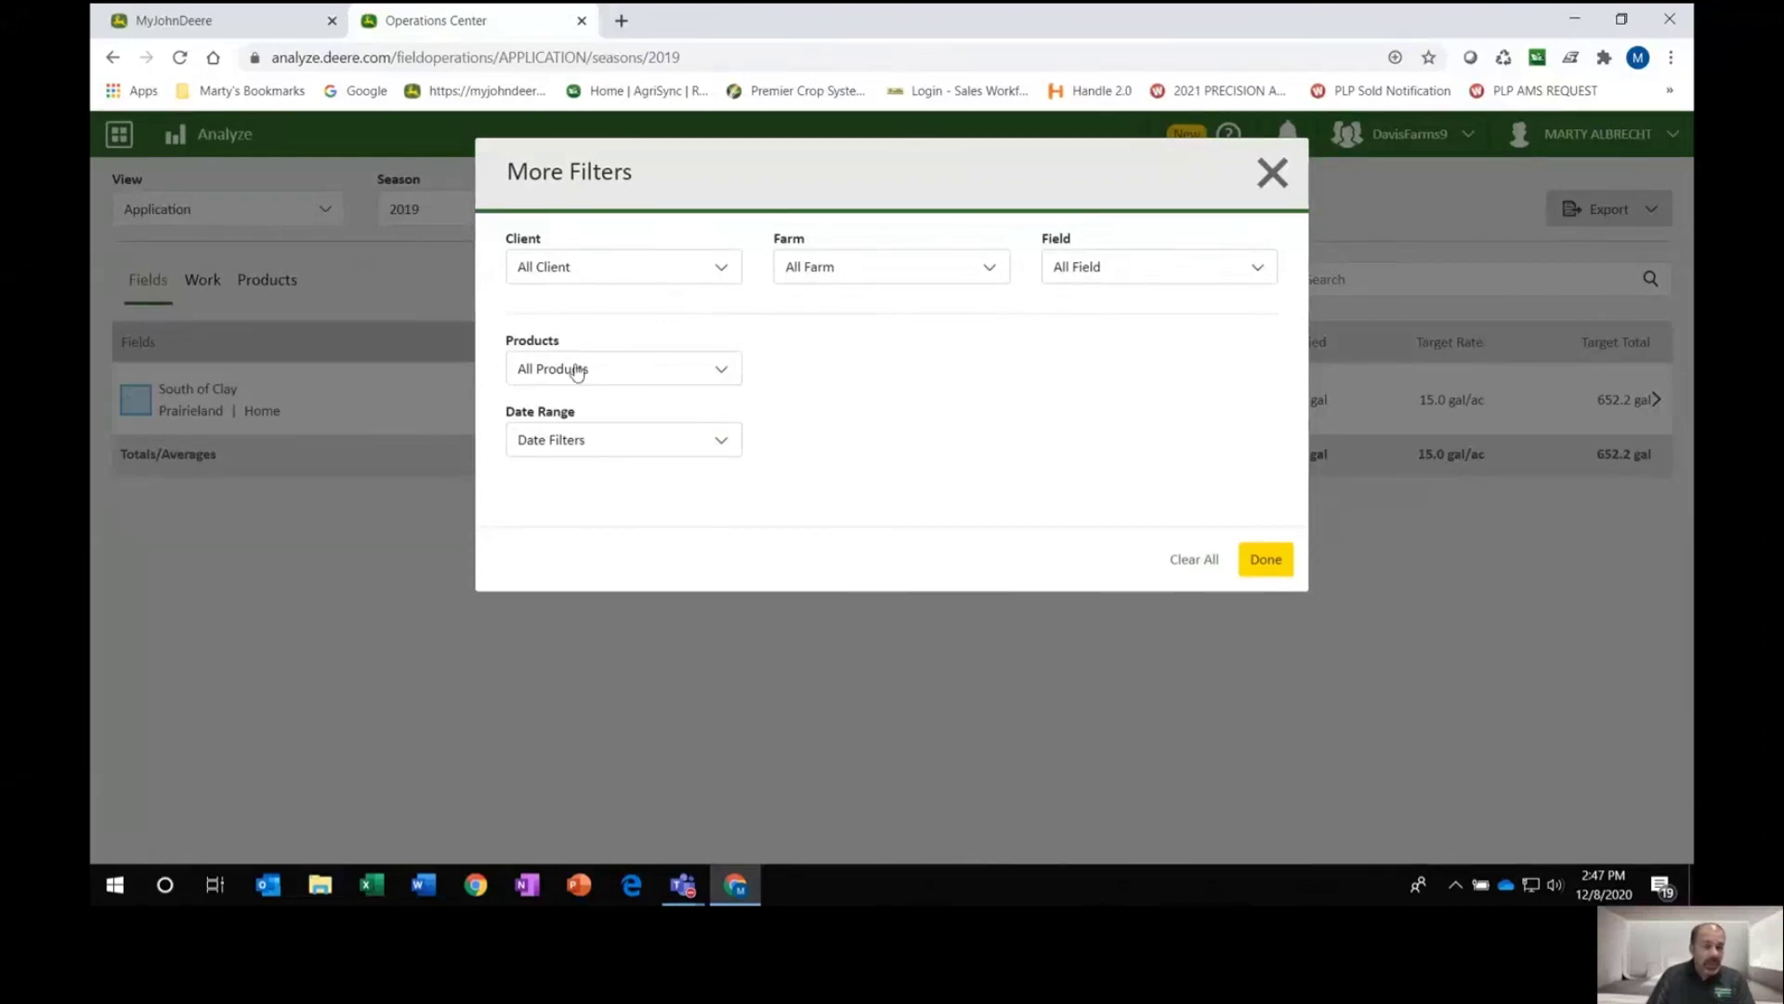
# Step: Apply a custom date range filter from October 10 to December 10, 2020
pyautogui.click(596, 450)
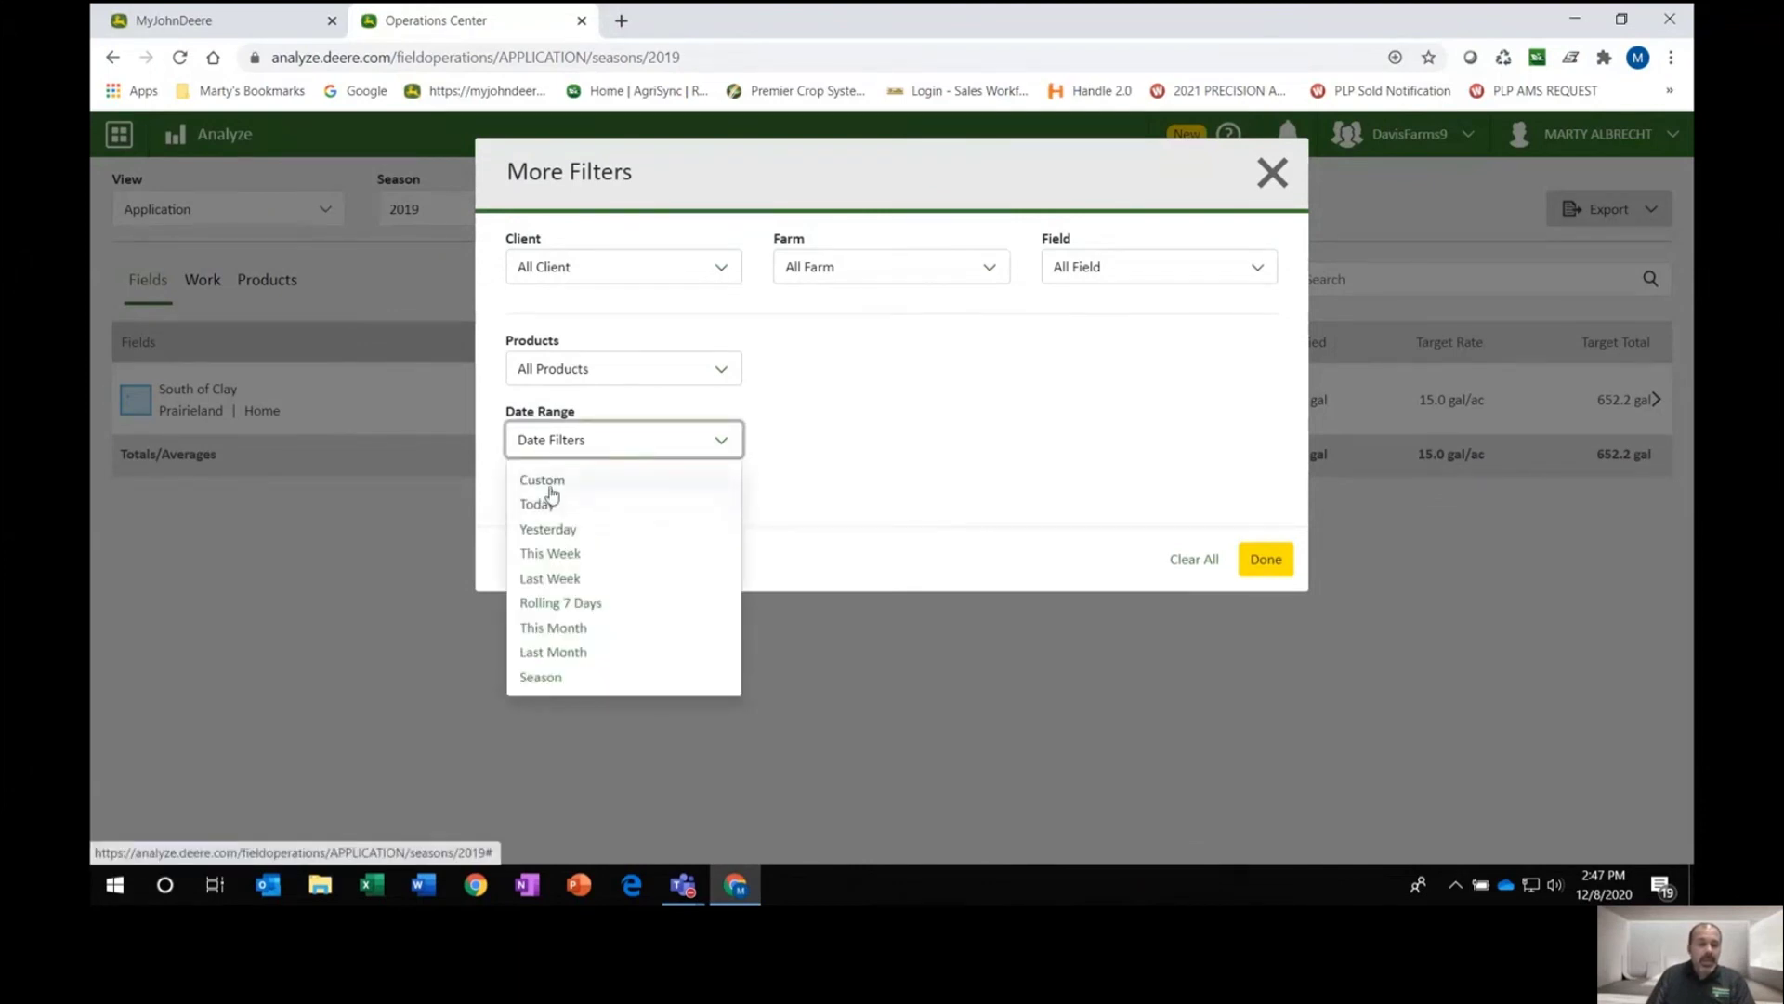
pyautogui.click(548, 482)
pyautogui.click(957, 439)
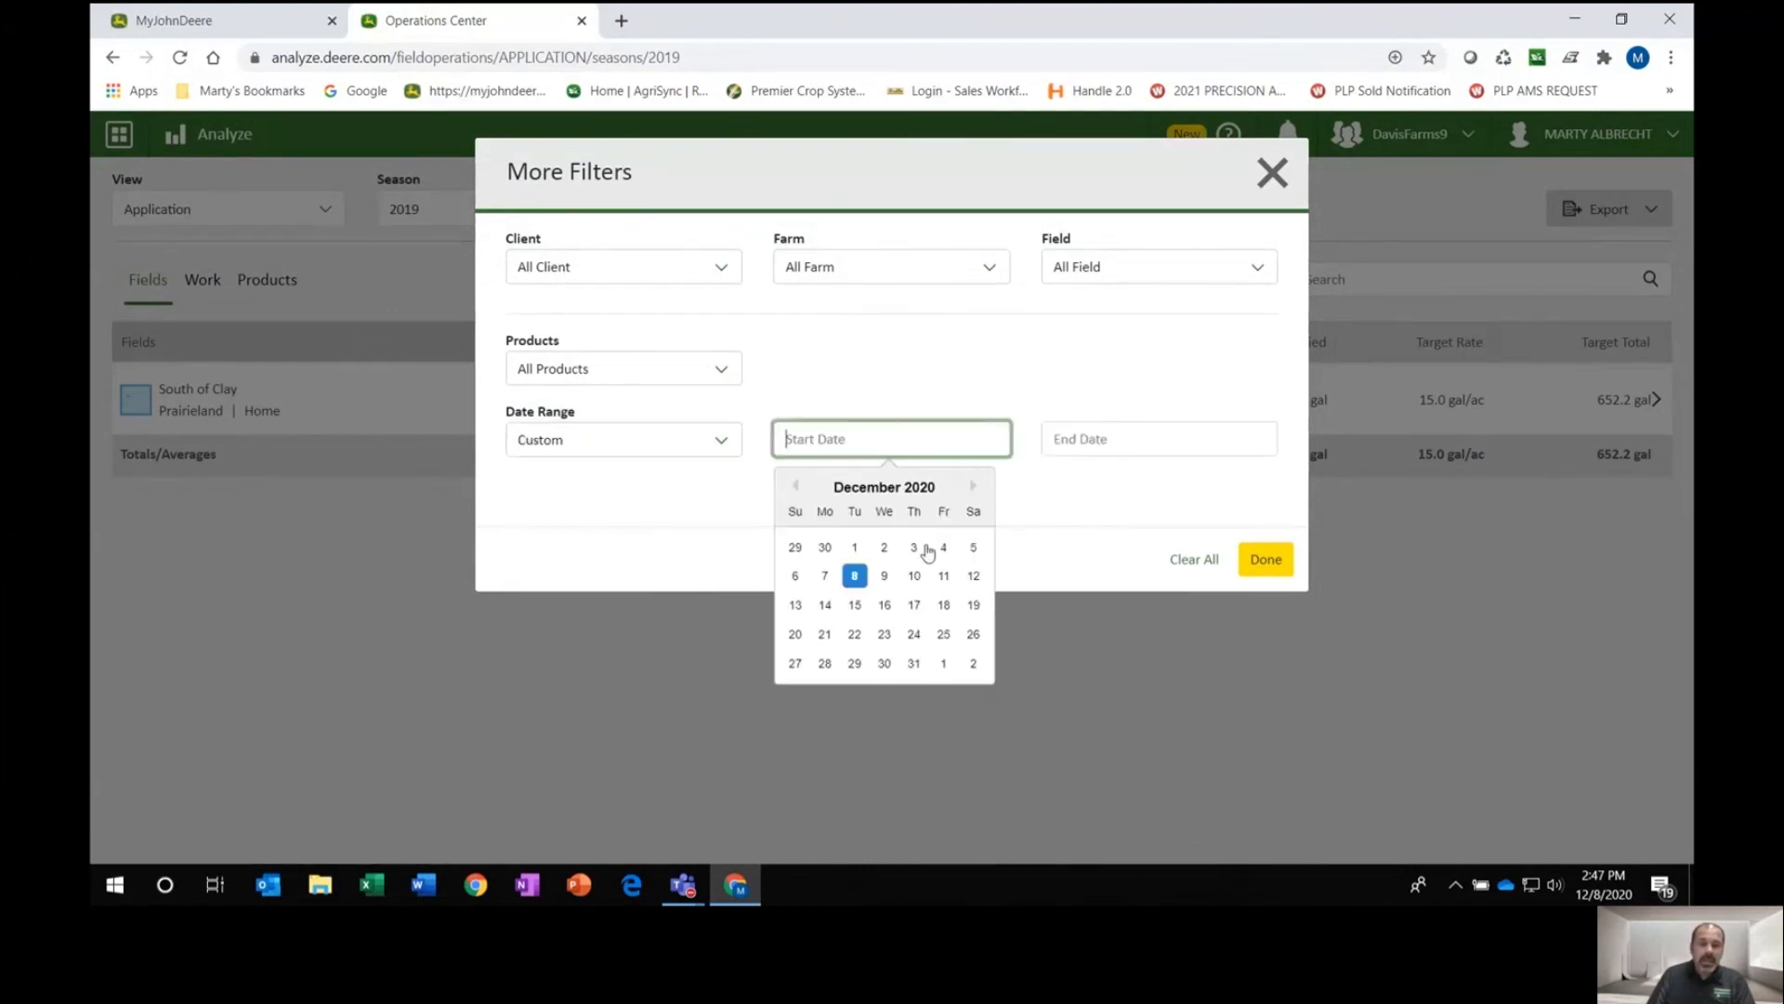
pyautogui.click(800, 489)
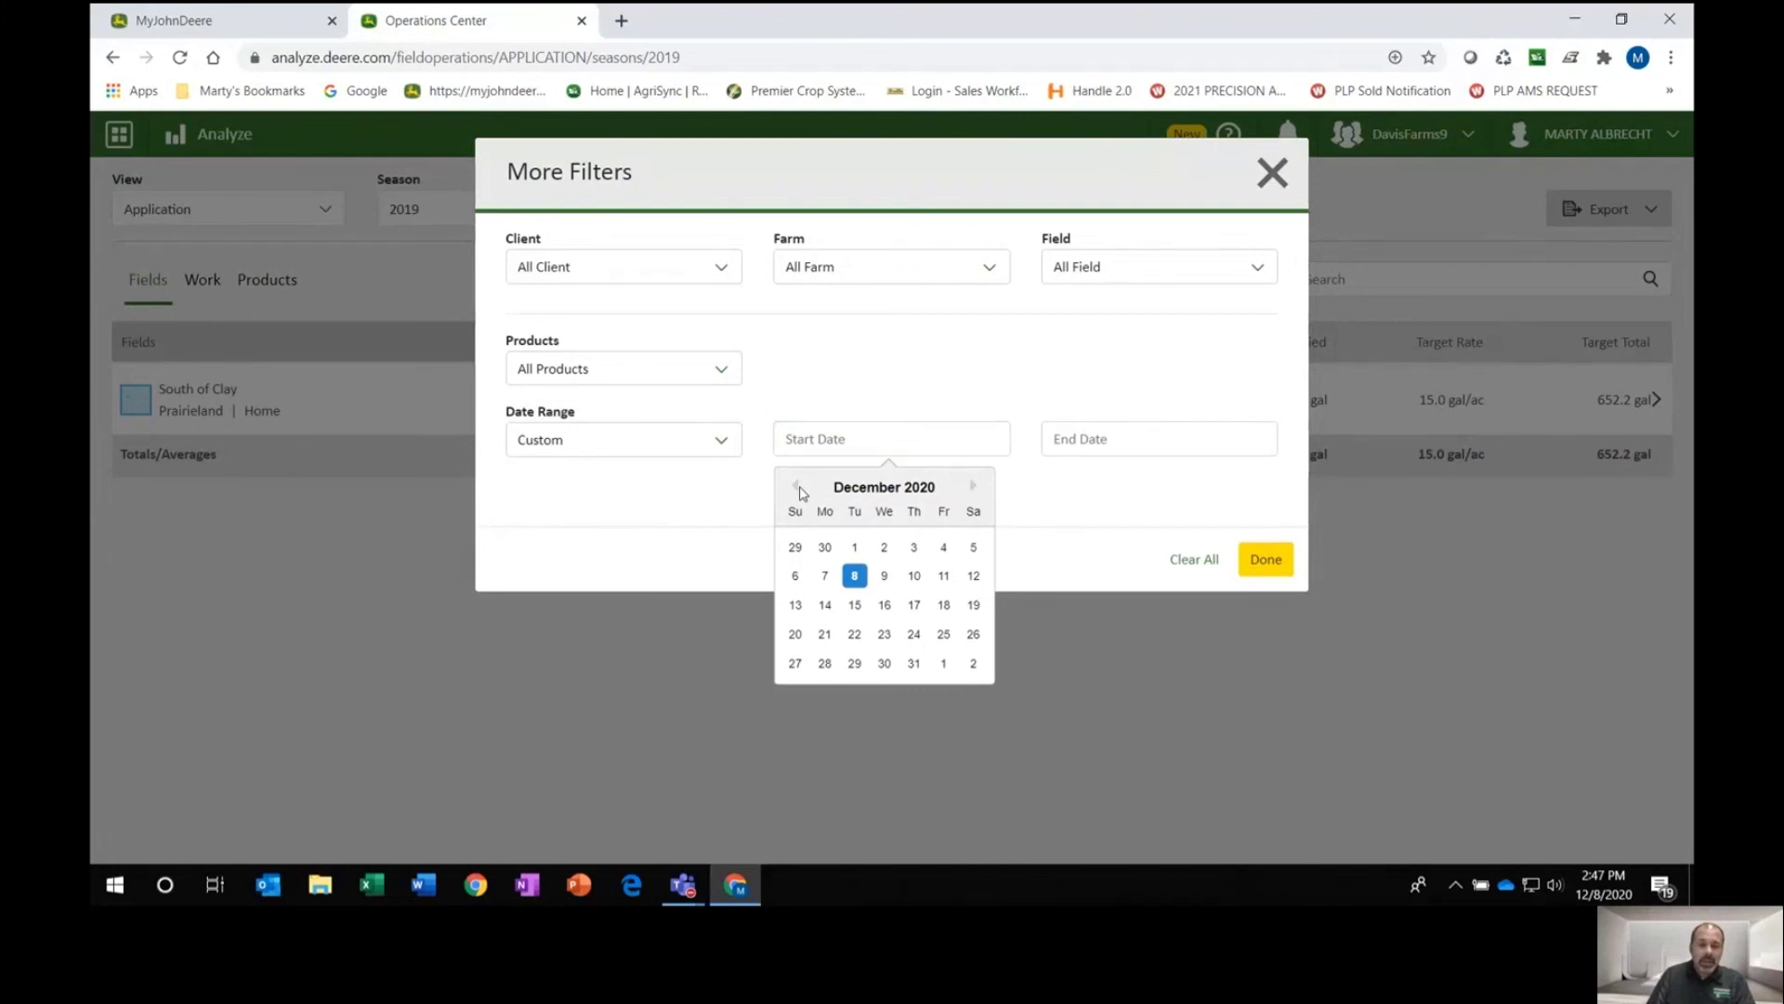
pyautogui.click(797, 487)
pyautogui.click(793, 488)
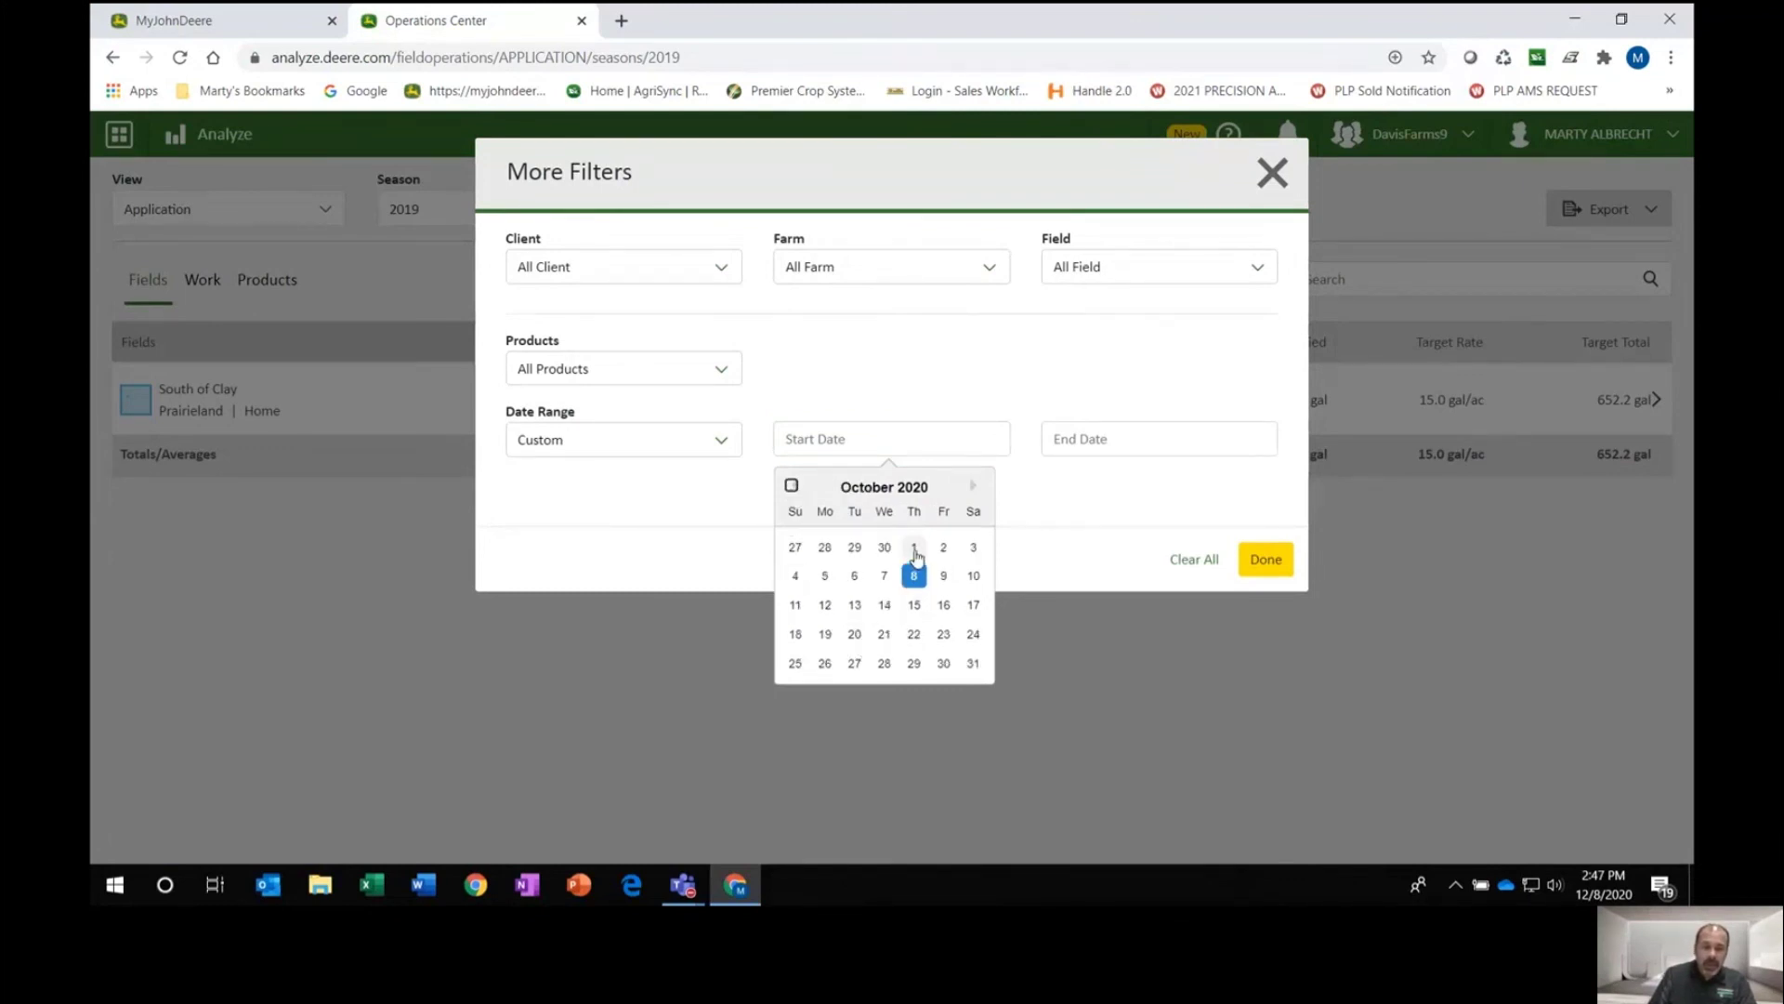
pyautogui.click(974, 577)
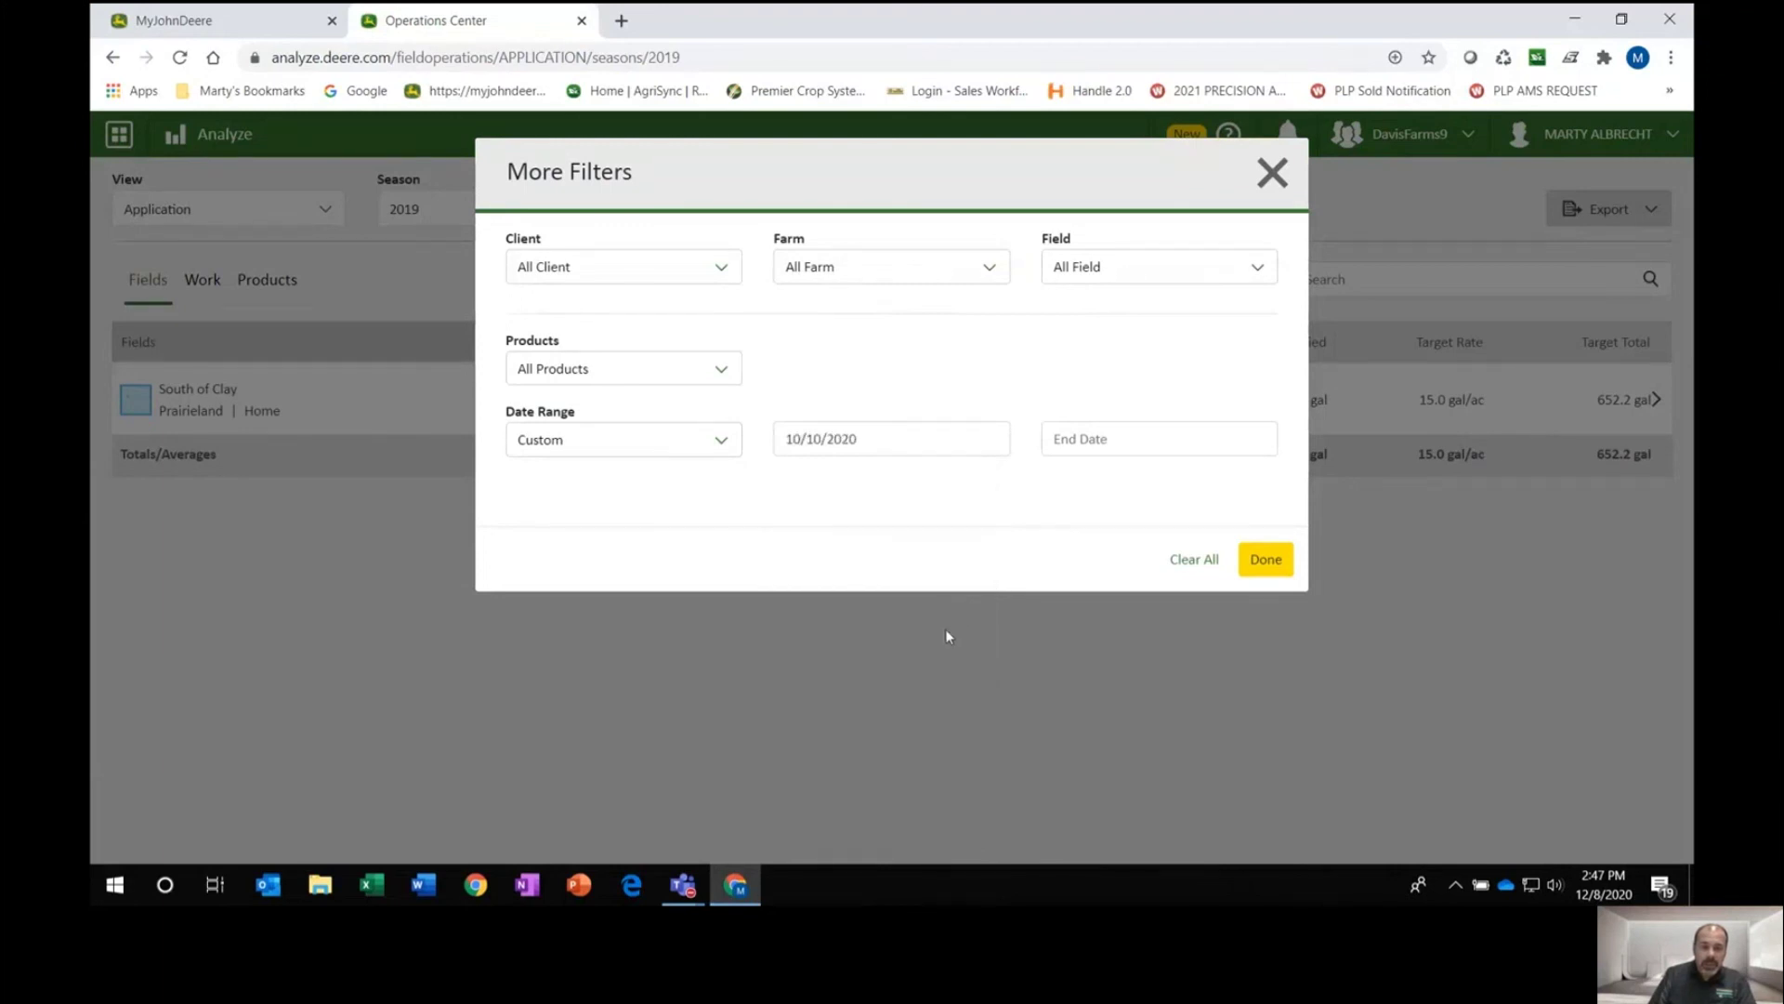
pyautogui.click(1089, 446)
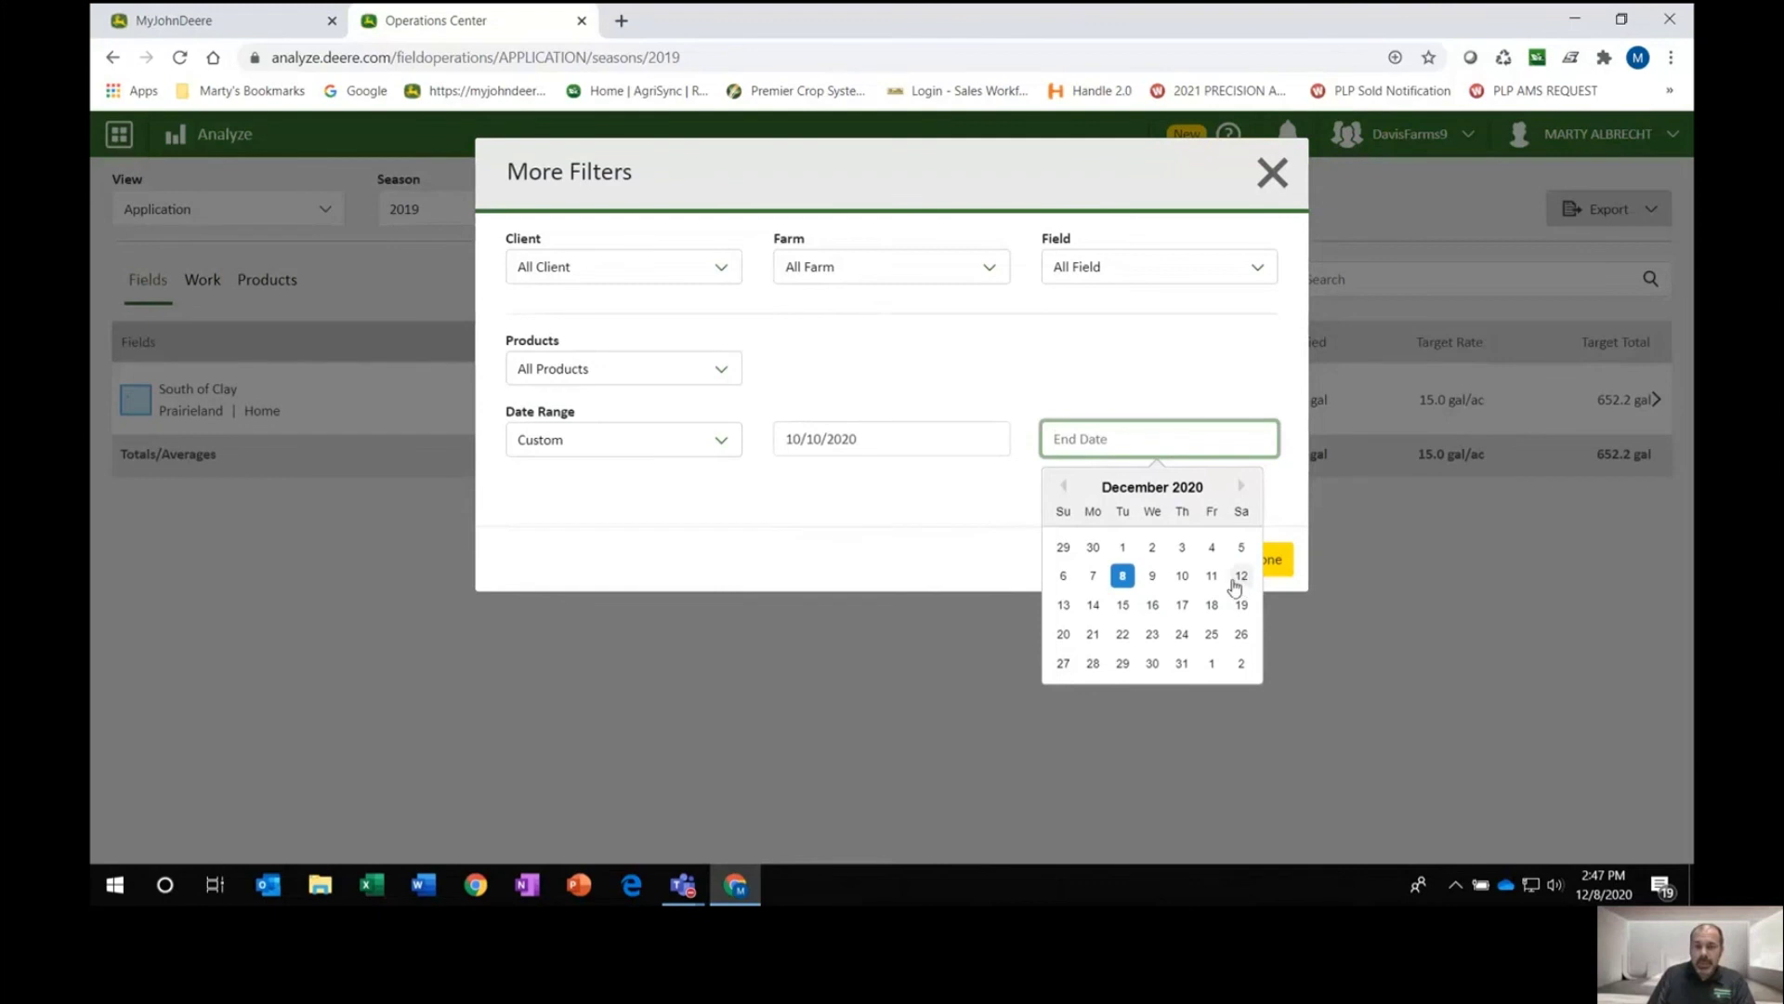
pyautogui.click(1194, 582)
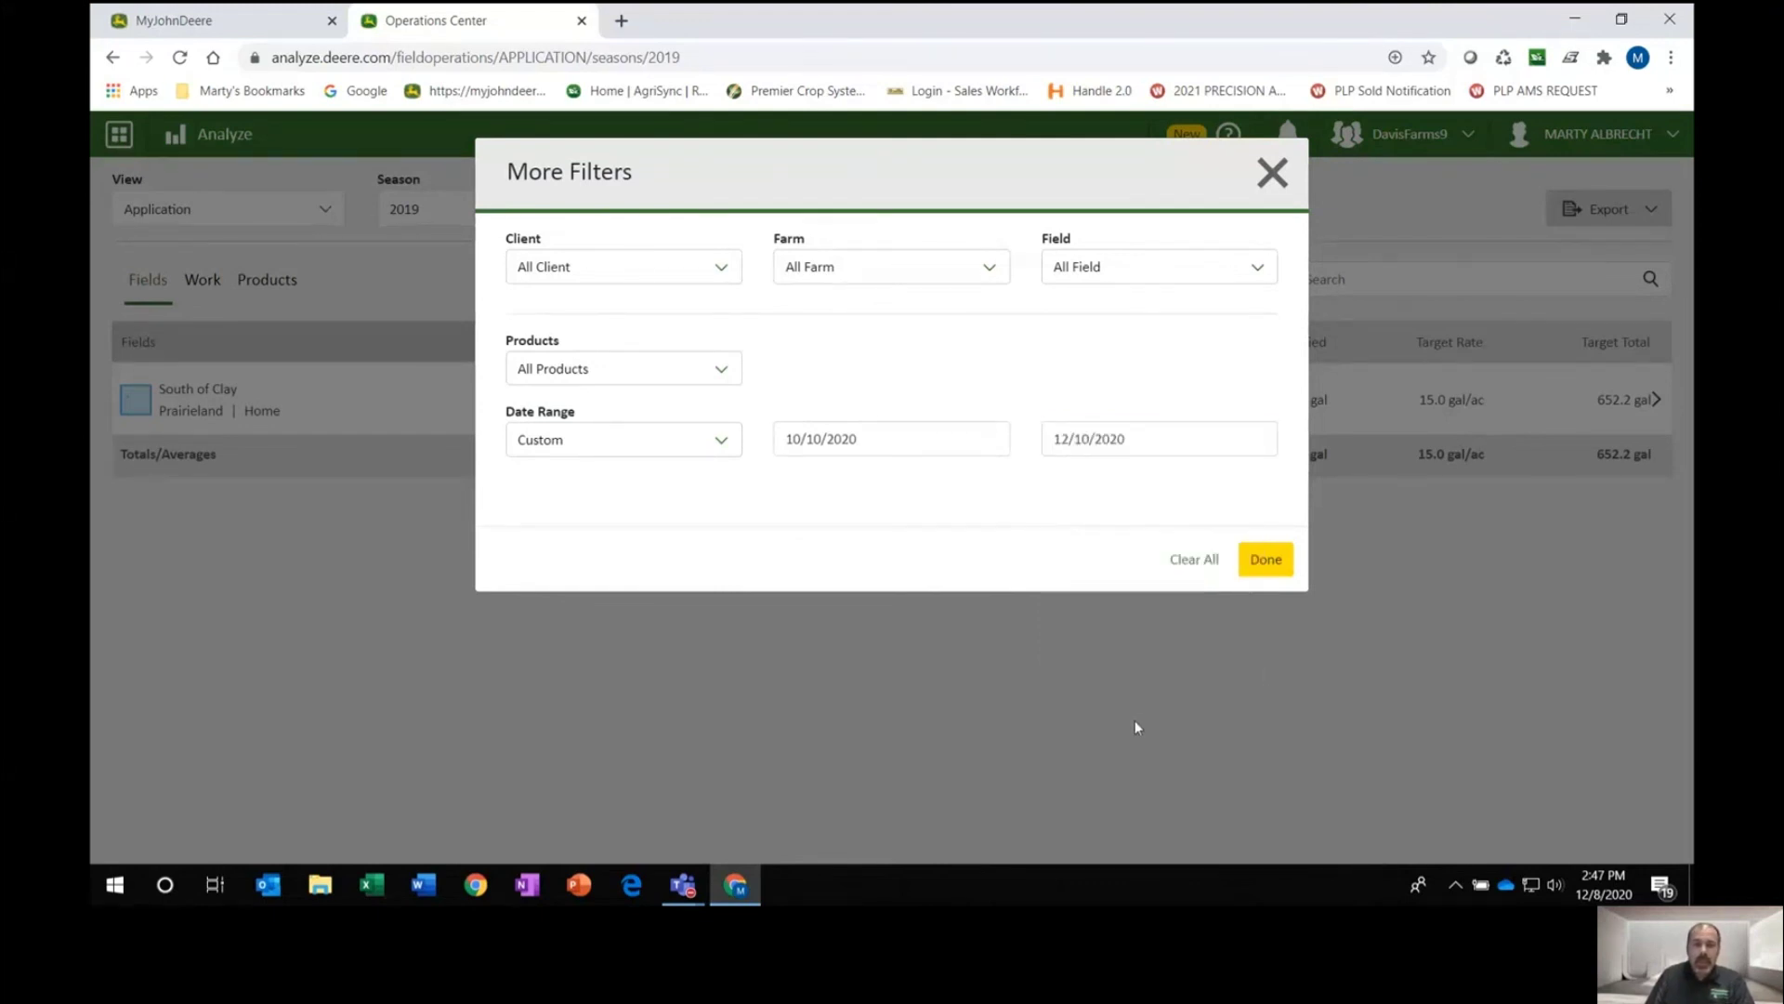
pyautogui.click(1280, 565)
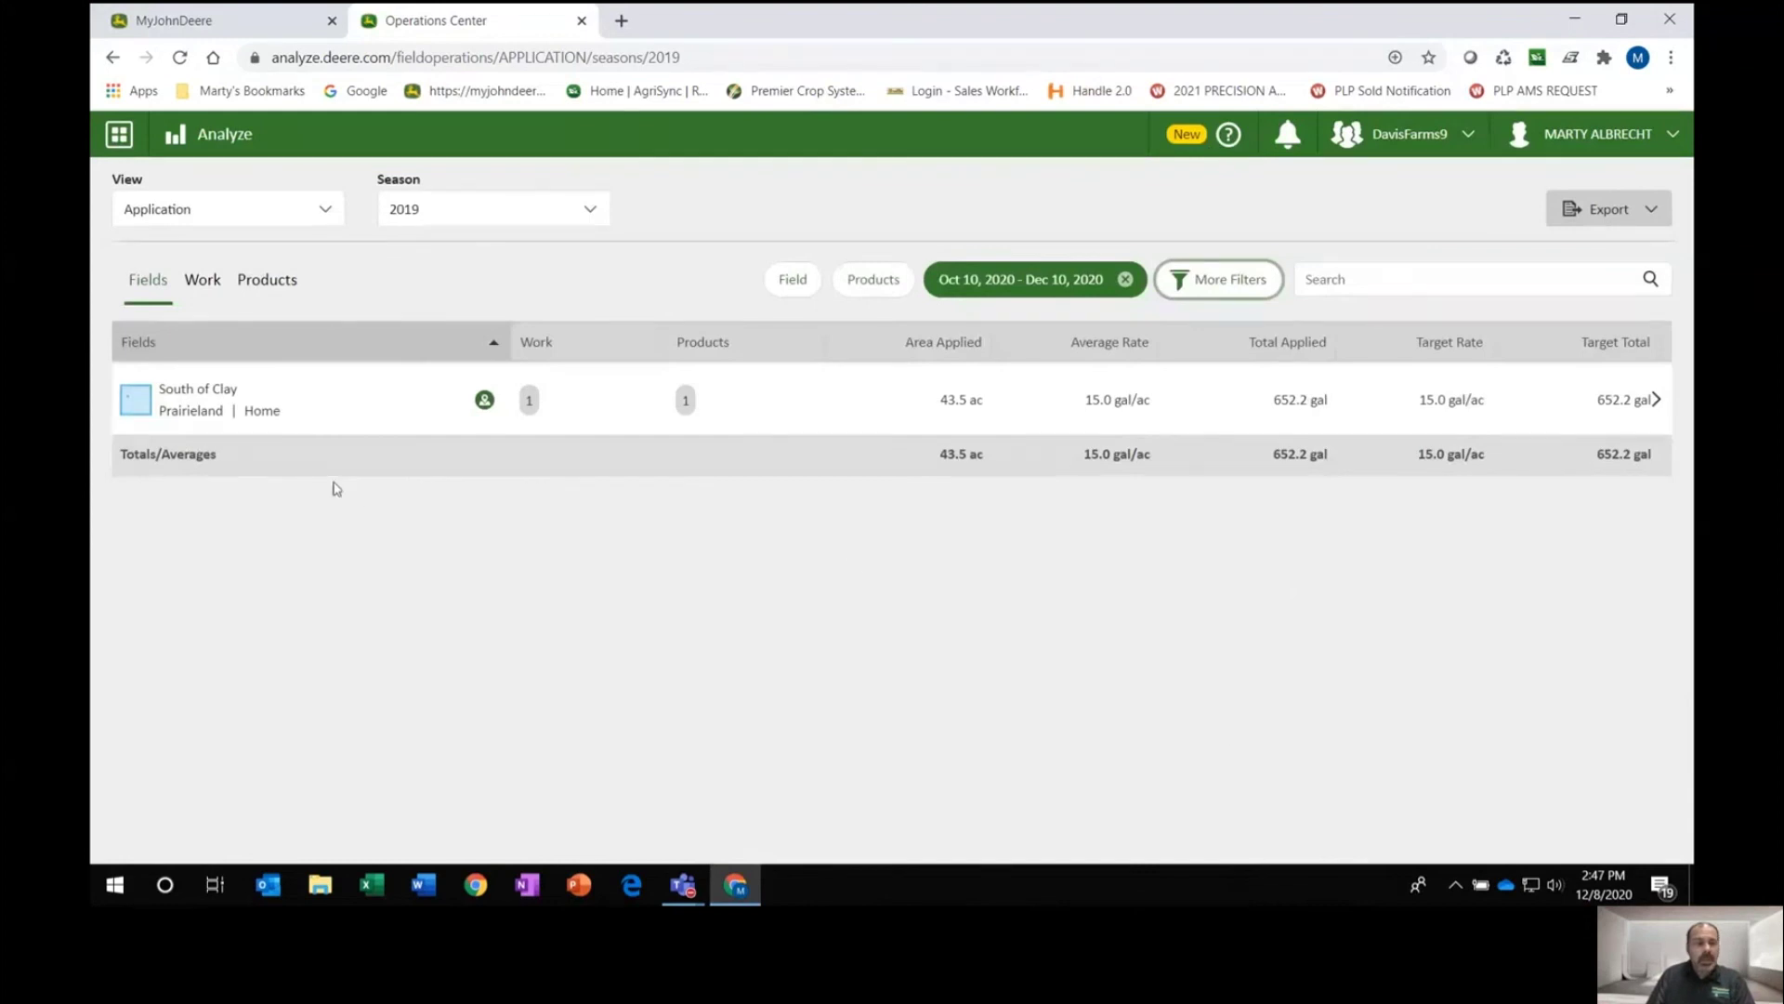